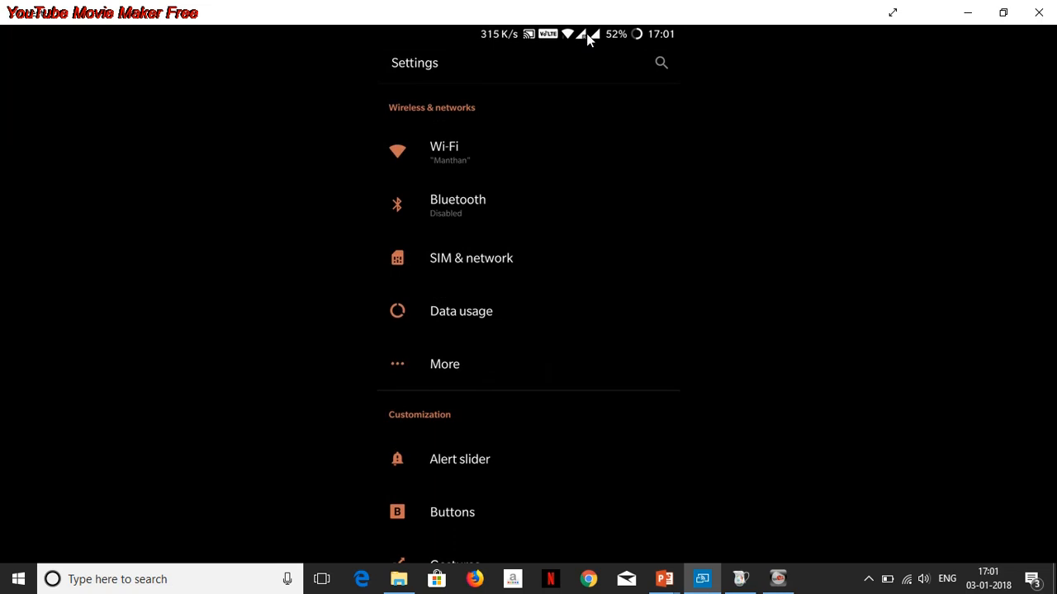
- Minimize the phone mirror and movie maker windows and bring the Charles proxy window forward
click(971, 12)
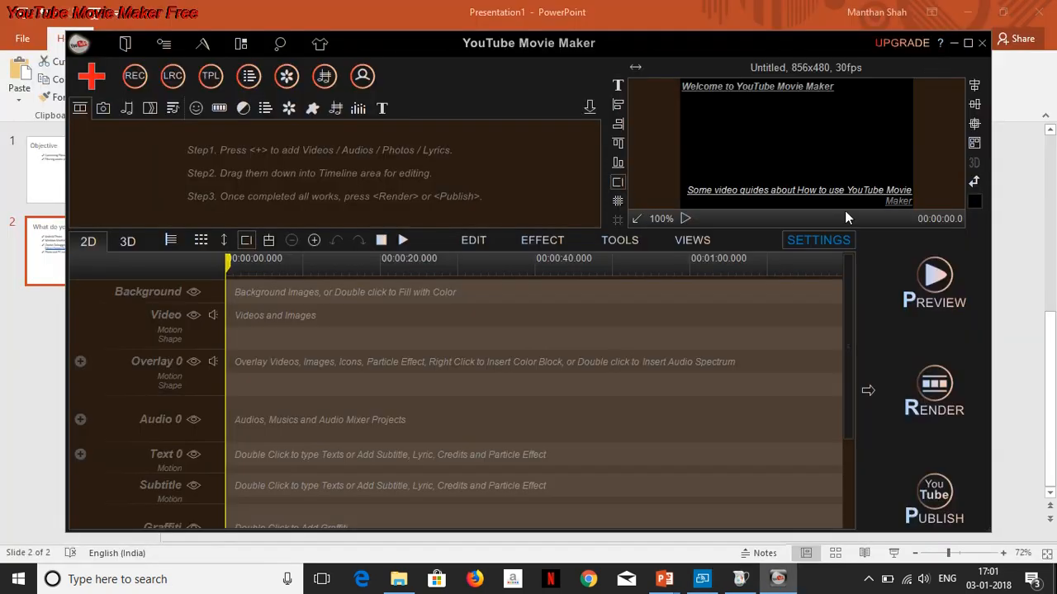
click(950, 14)
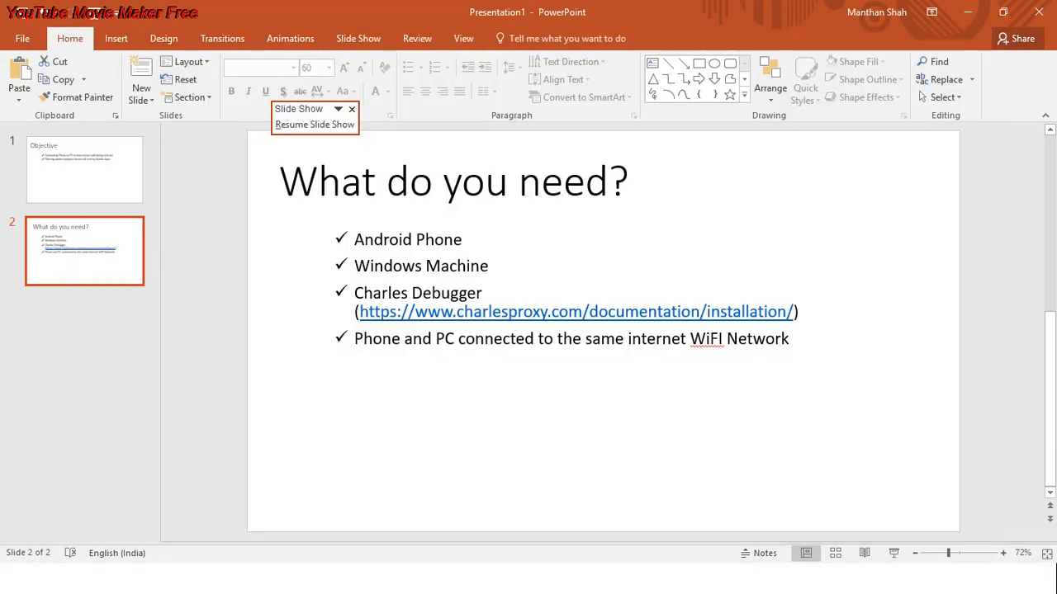
key(super)
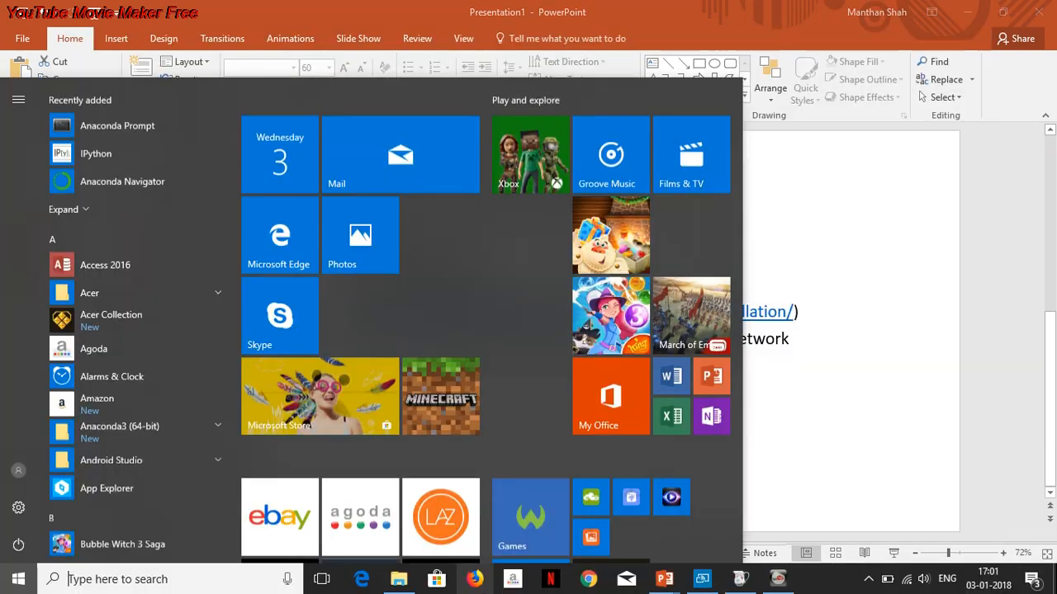
click(739, 582)
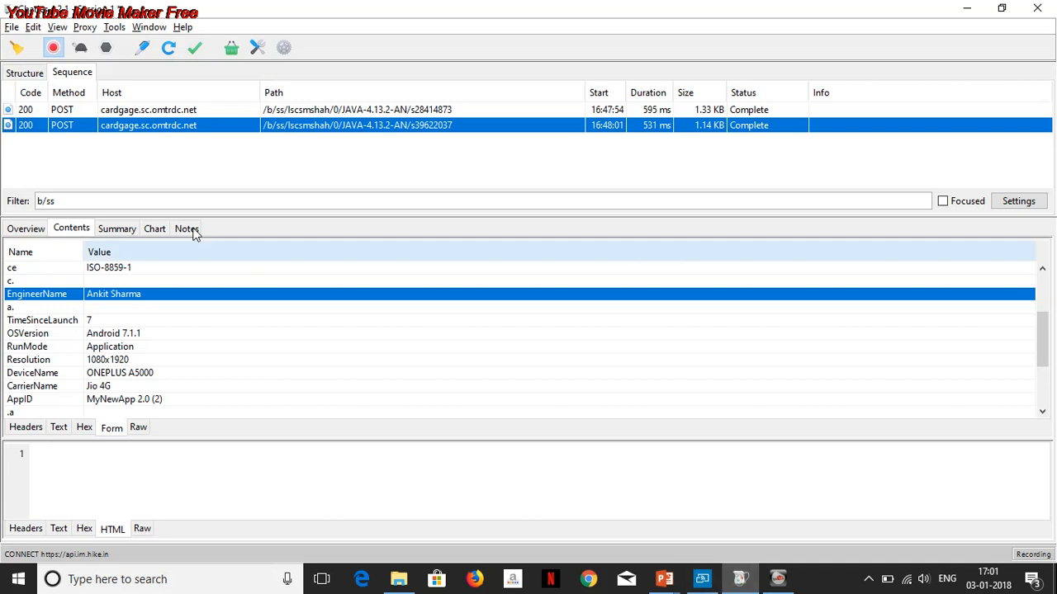
- Clear the current session and switch to the Structure view
click(17, 48)
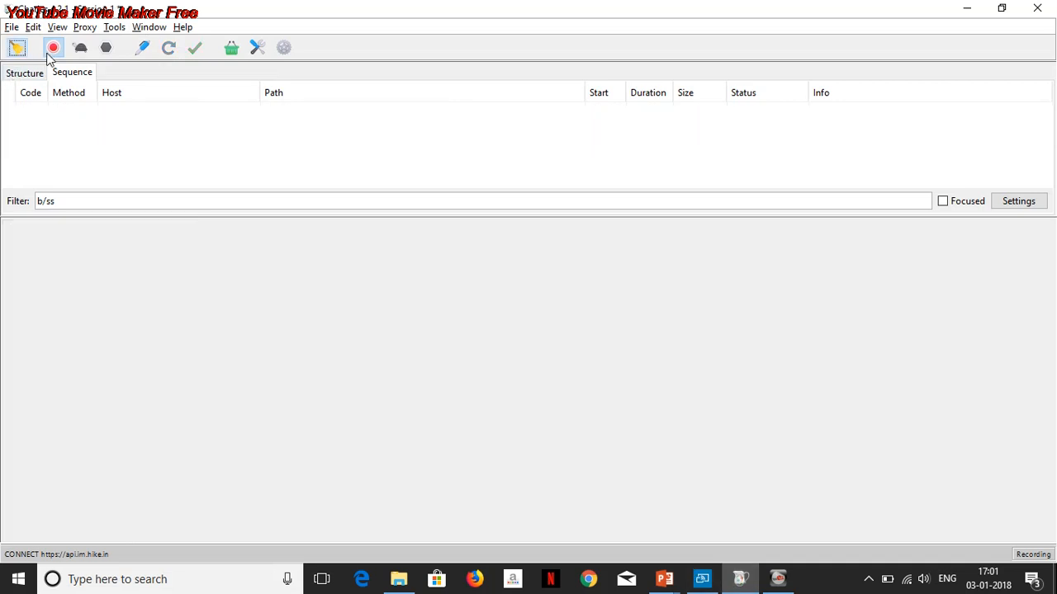
click(33, 76)
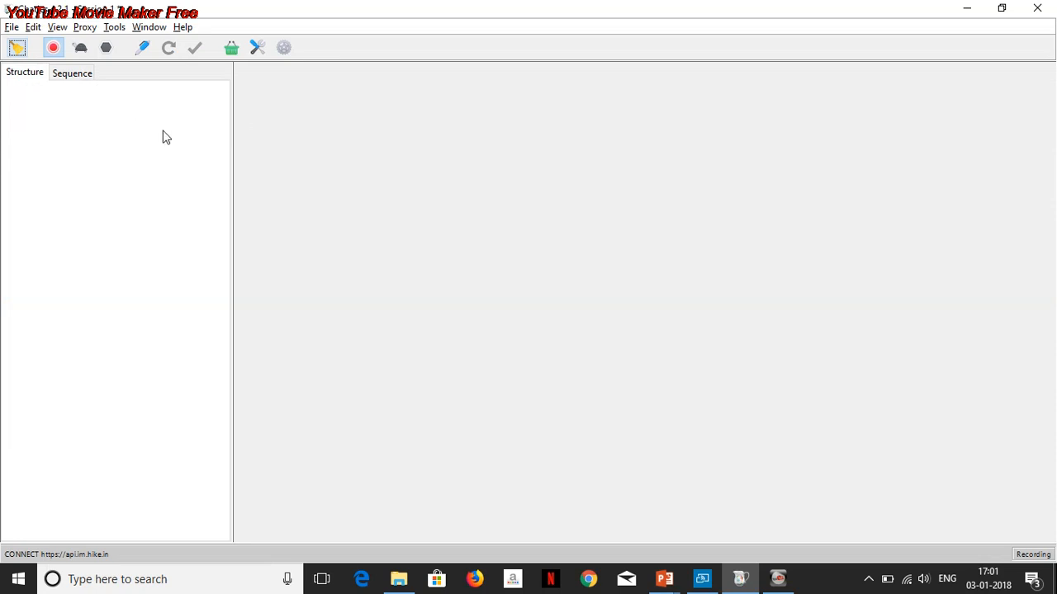
- Open the list of local IP addresses and select the 192.168.137.1 entry before closing it
click(179, 32)
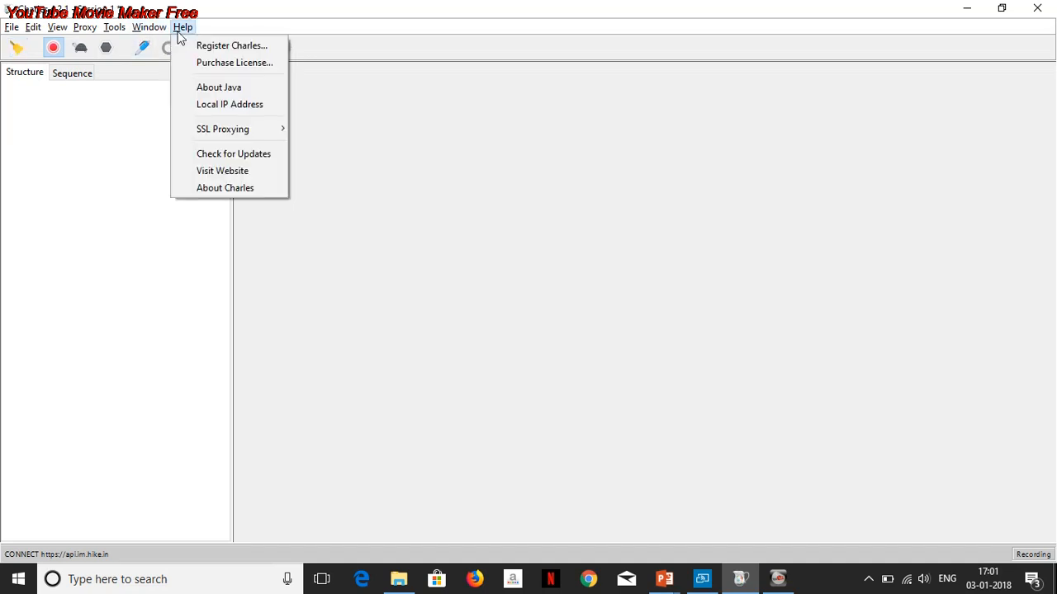
click(220, 107)
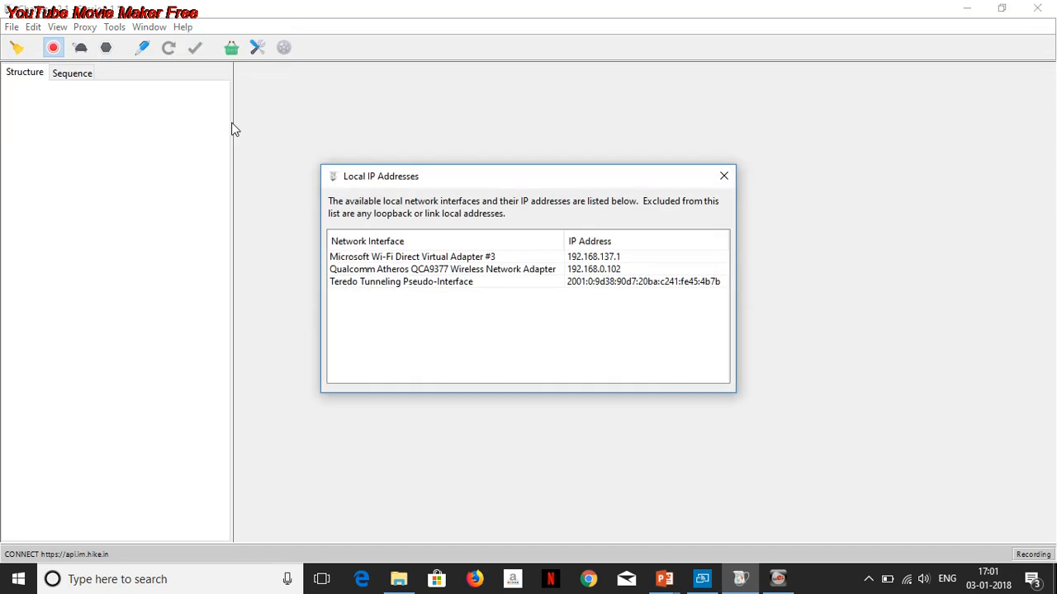
click(628, 261)
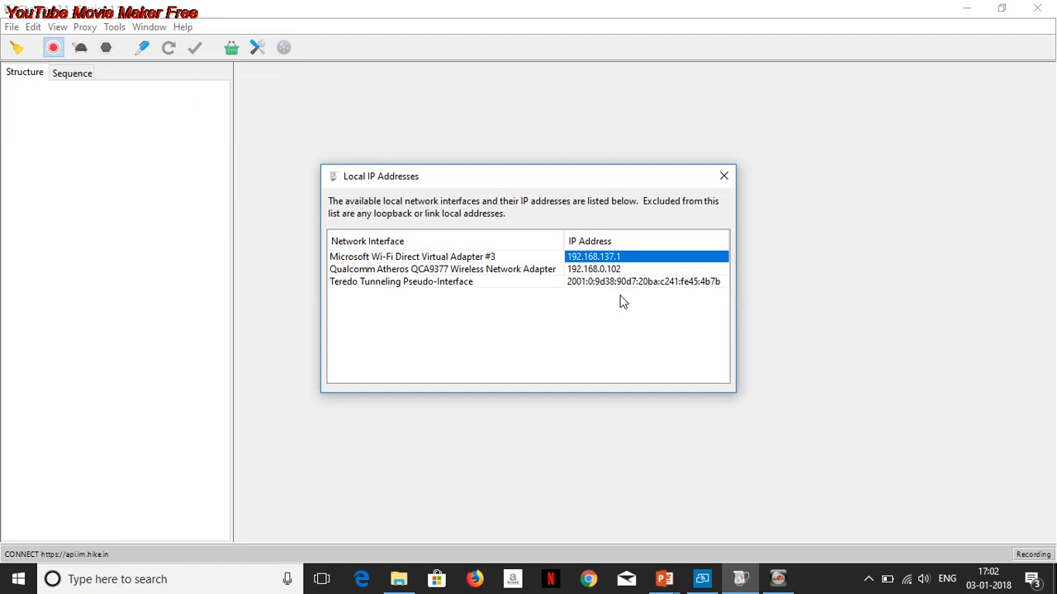
click(724, 177)
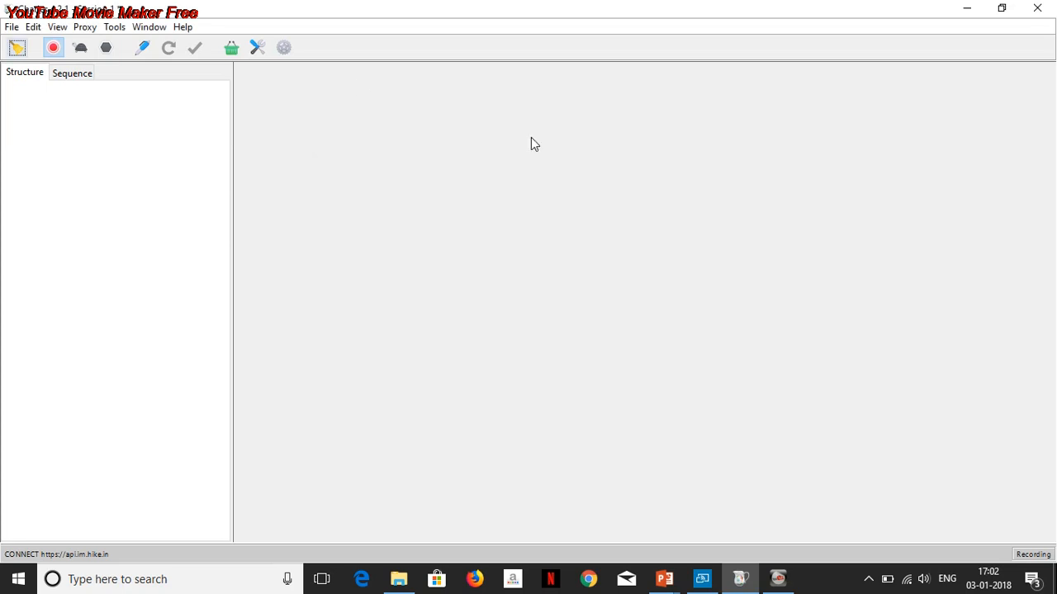
- Open the Proxy Settings dialog to check the HTTP proxy port, then cancel
click(84, 28)
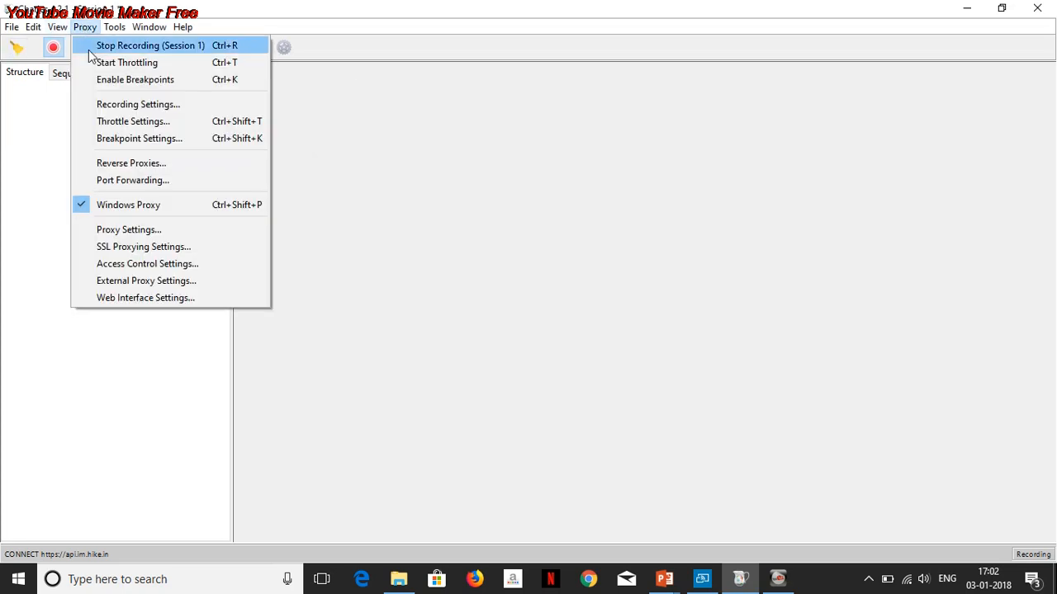
click(92, 229)
click(412, 188)
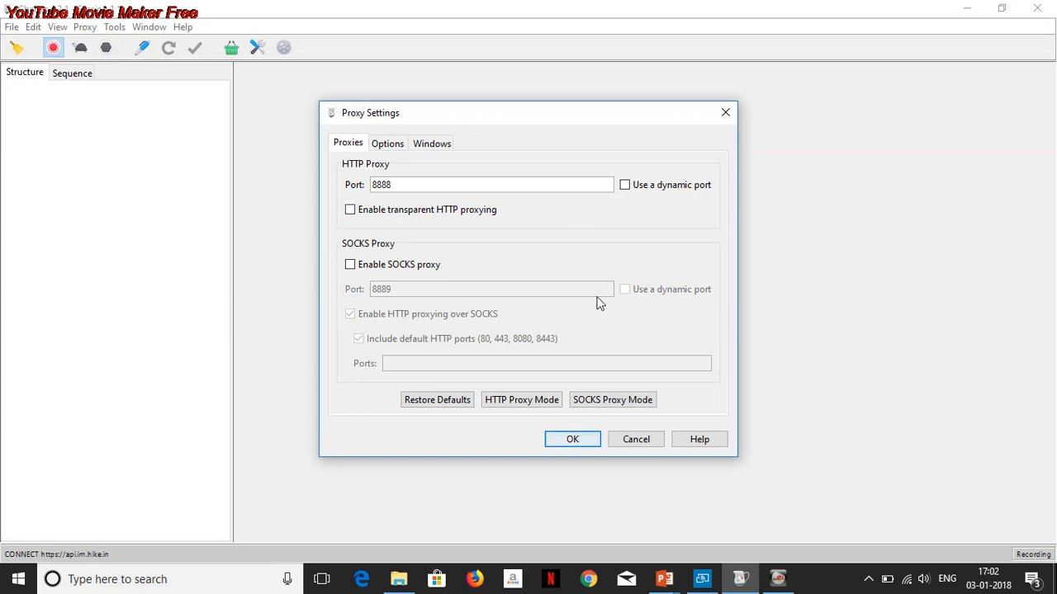
click(635, 438)
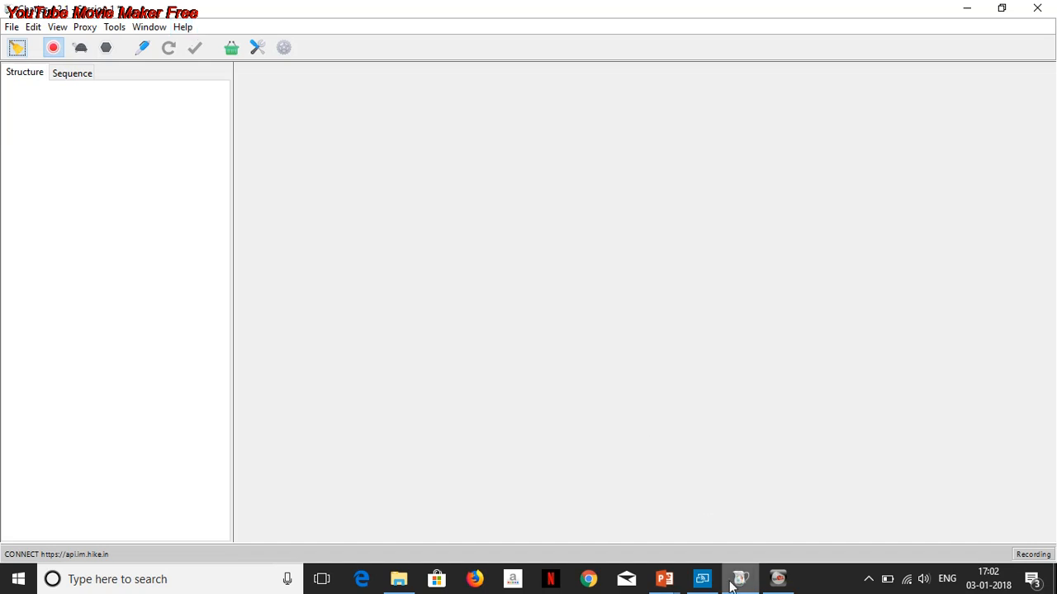
- Switch to the phone mirror to view the Wi-Fi manual proxy settings and return to Charles
click(703, 580)
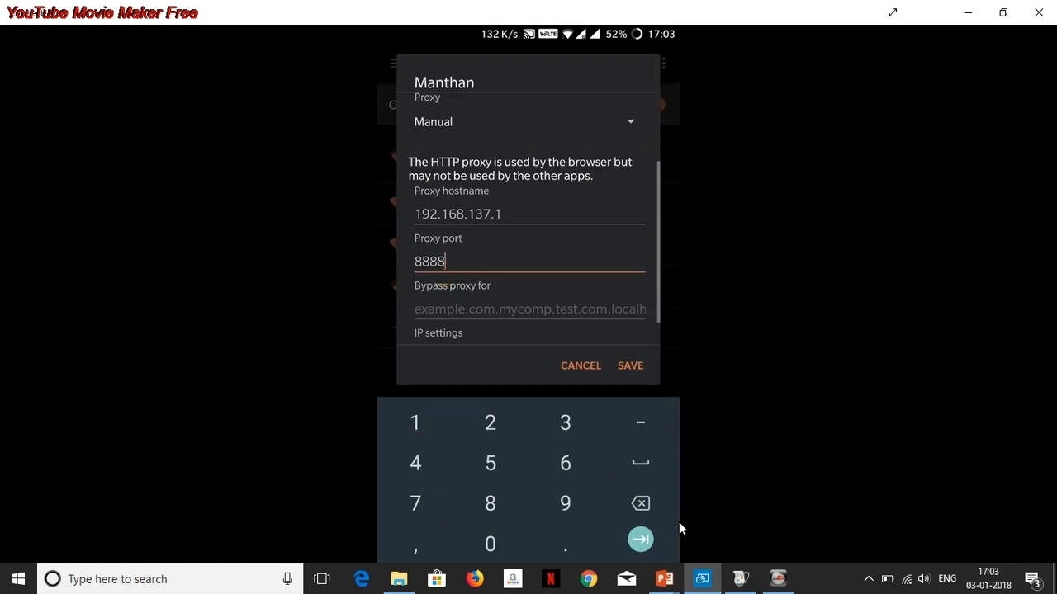
click(740, 579)
click(740, 578)
click(728, 577)
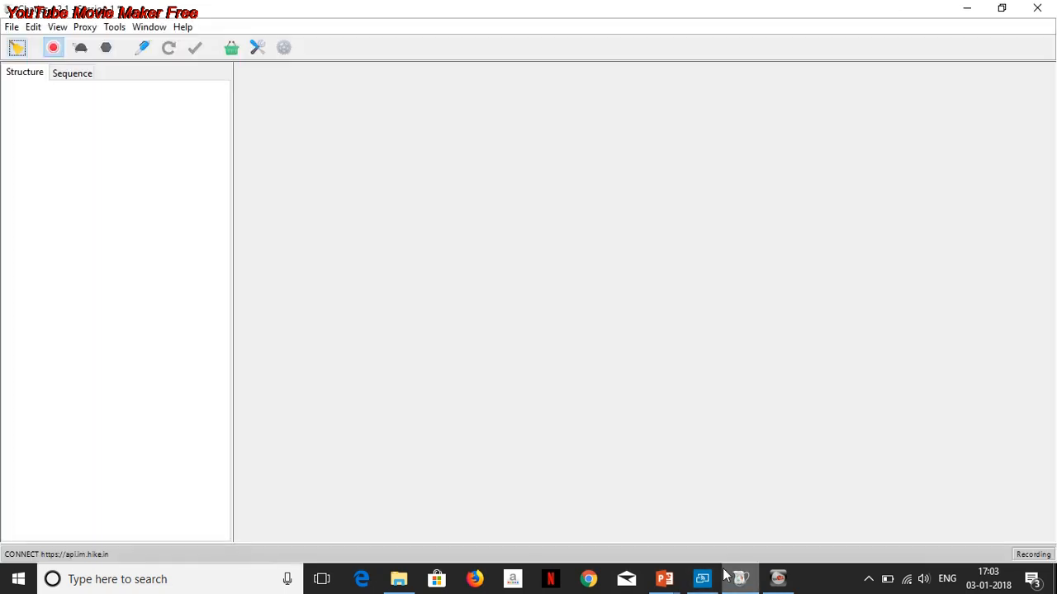
- Reopen the local IP addresses list, select the 192.168.137.1 address and close it
click(182, 28)
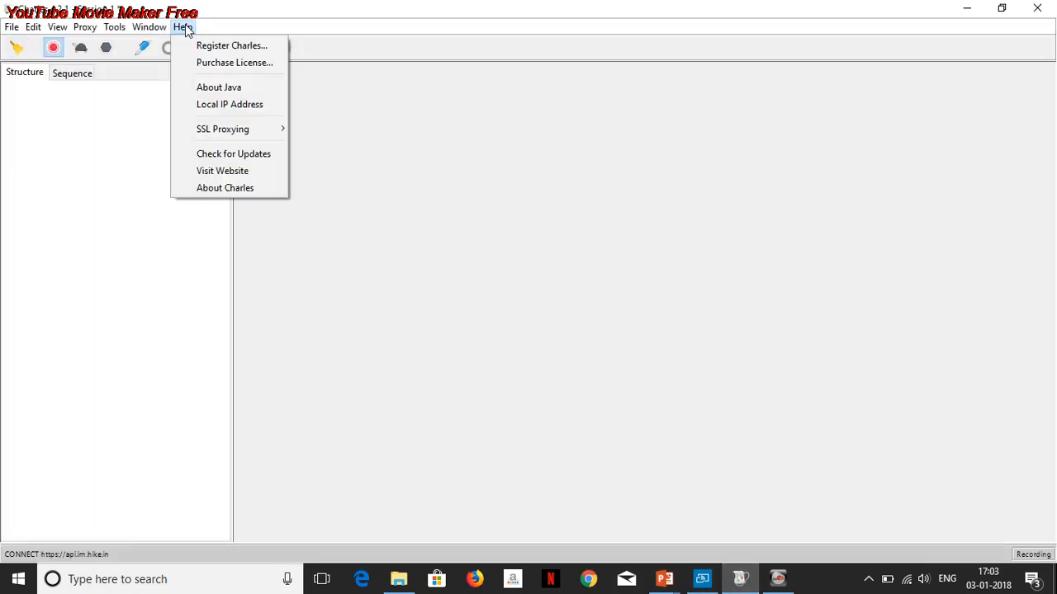
click(214, 105)
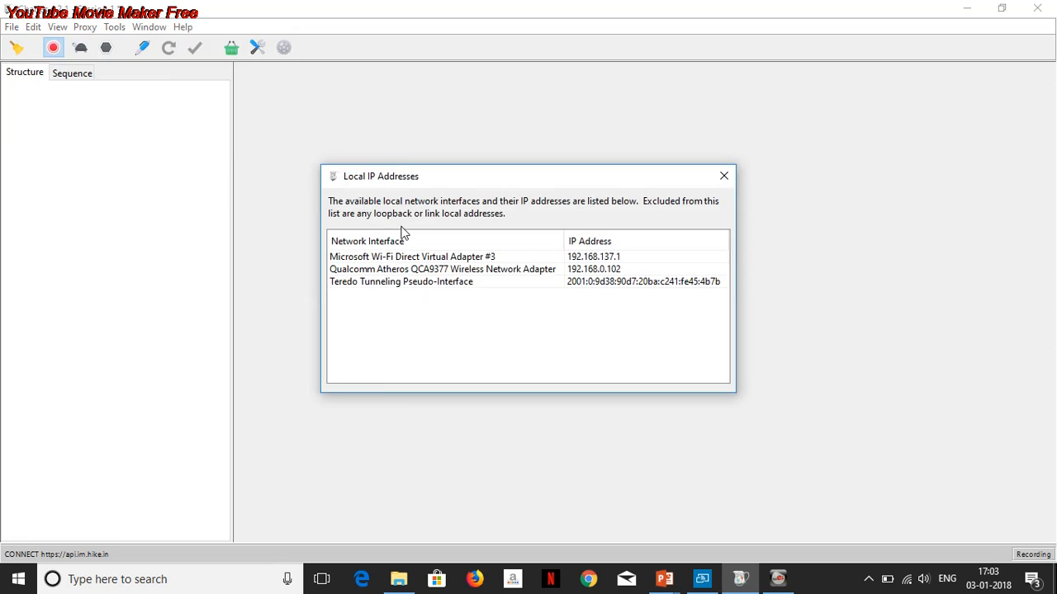
click(595, 258)
click(723, 176)
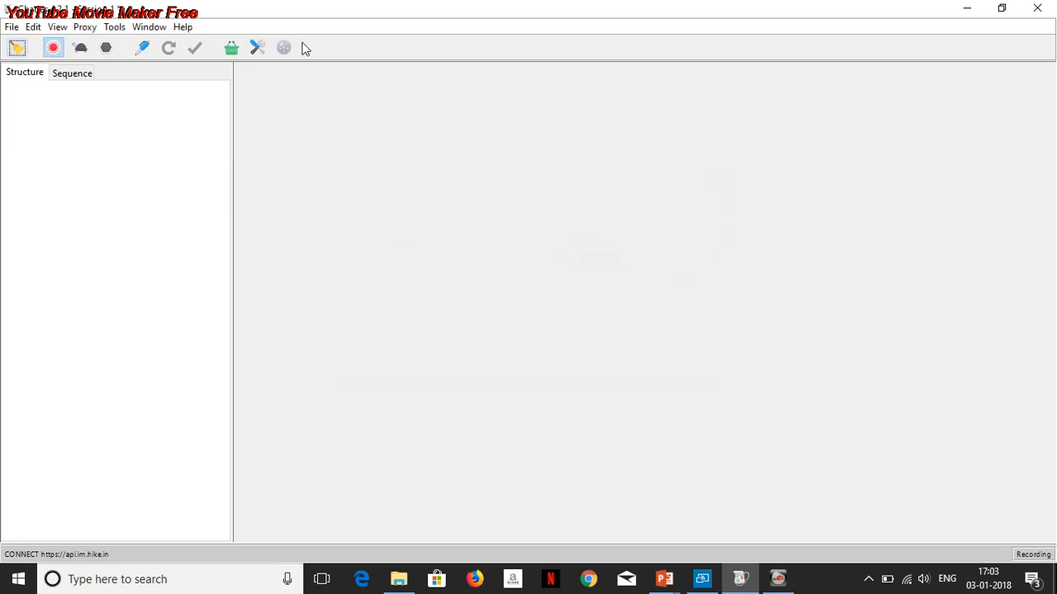
- Open Proxy Settings again and confirm the dialog with port 8888
click(86, 27)
click(132, 230)
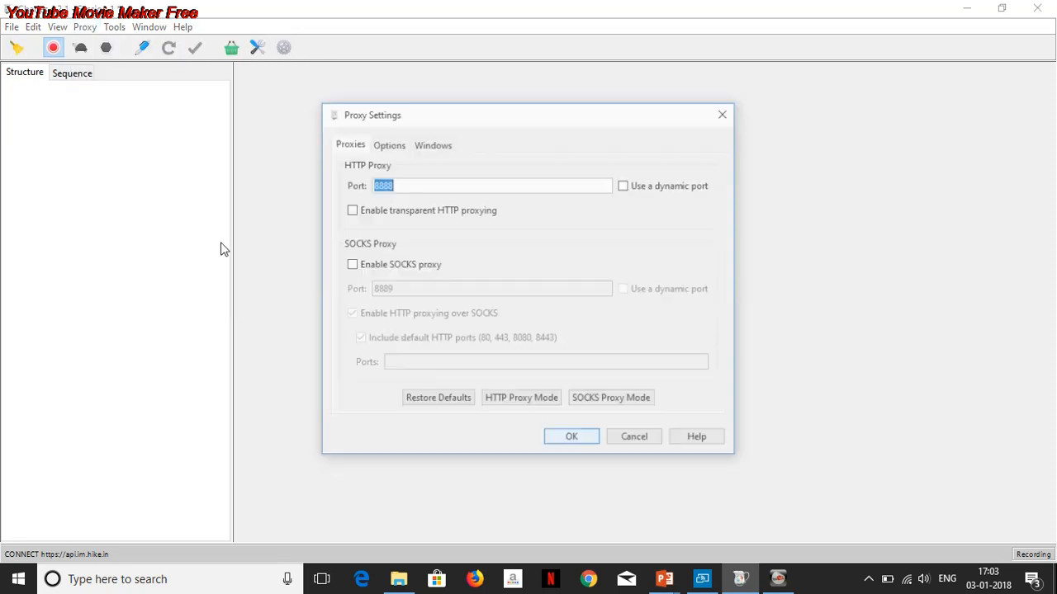
click(589, 440)
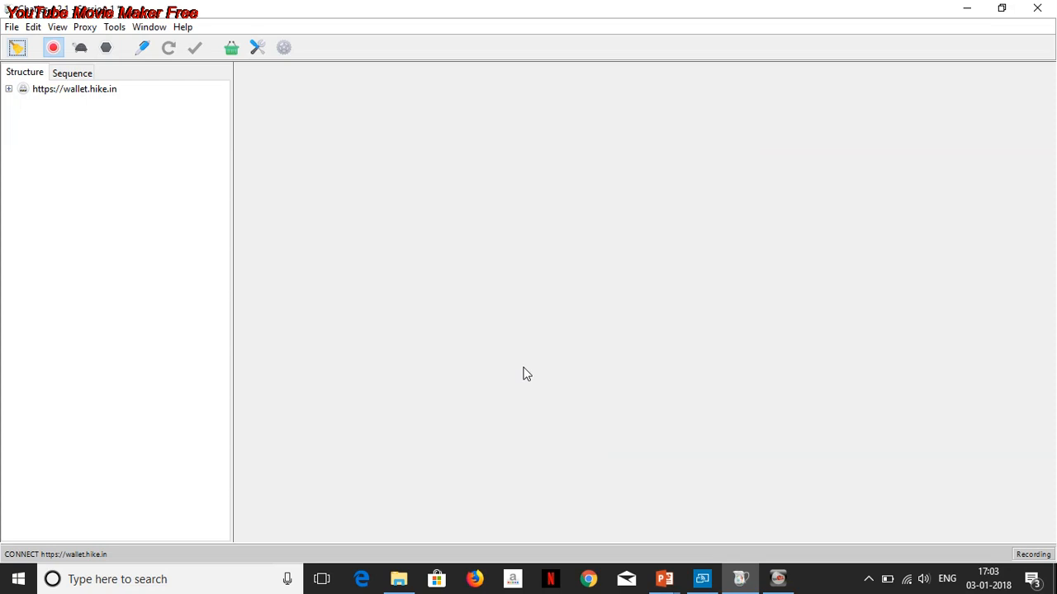
- Switch between the phone mirror and Charles while the app sends its incident data
click(703, 579)
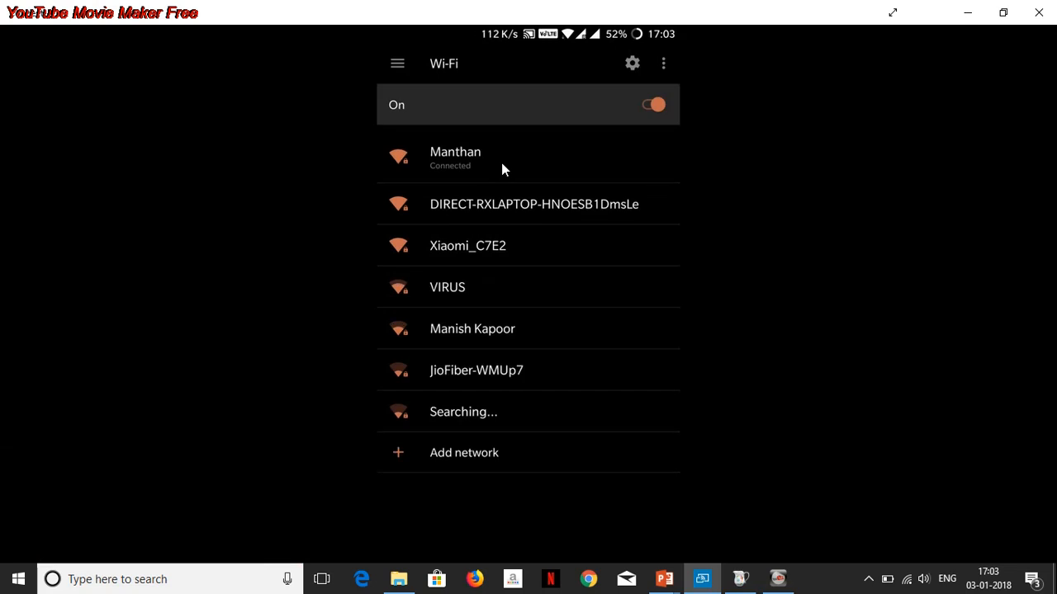
click(738, 580)
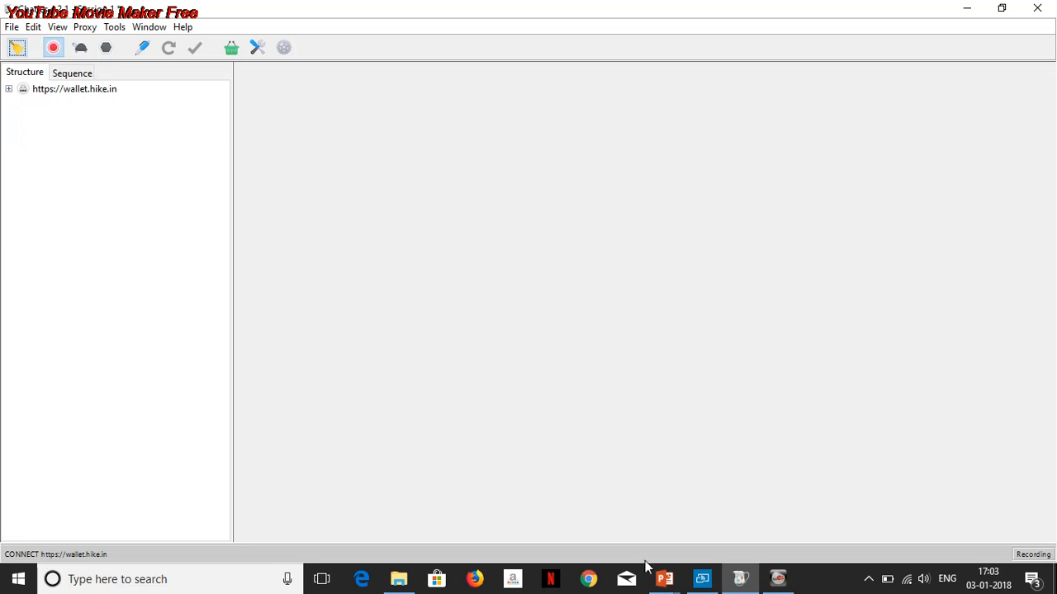
click(702, 578)
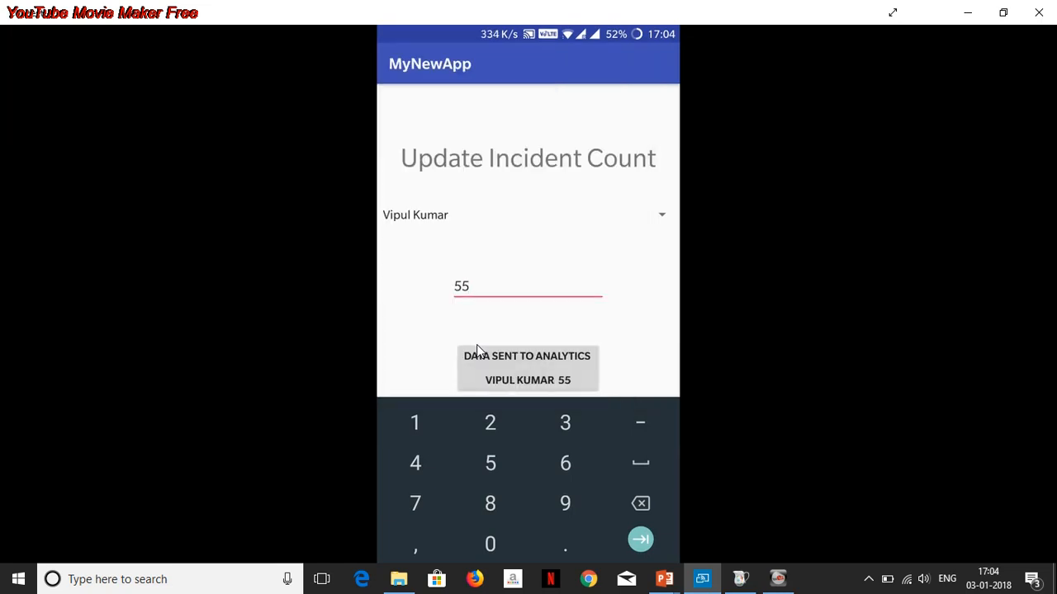
click(741, 582)
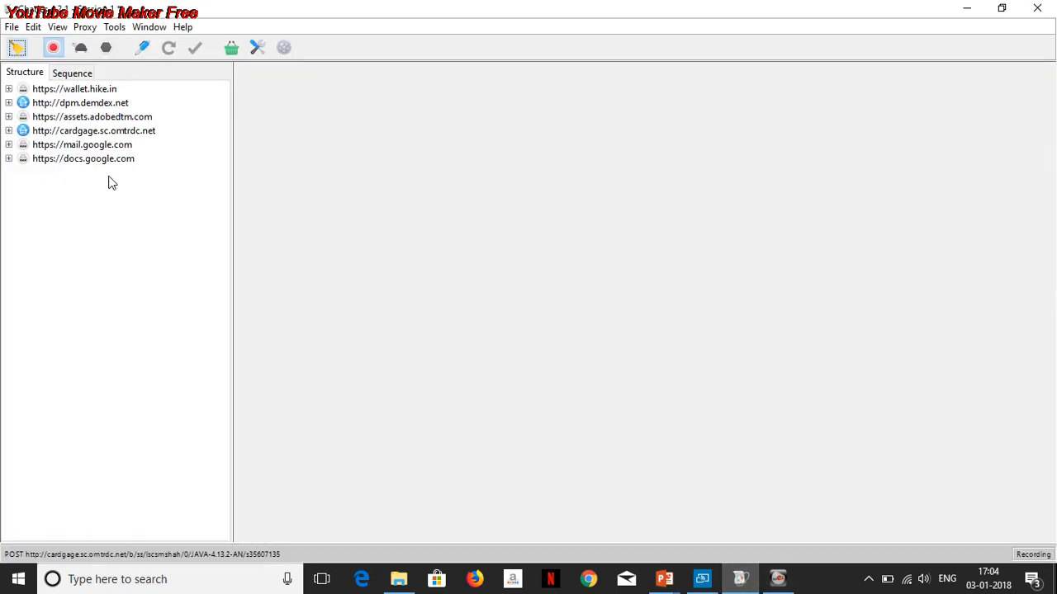
- Select the cardgage.sc.omtrdc.net host and switch to the Sequence view with the b/ss filter
click(84, 133)
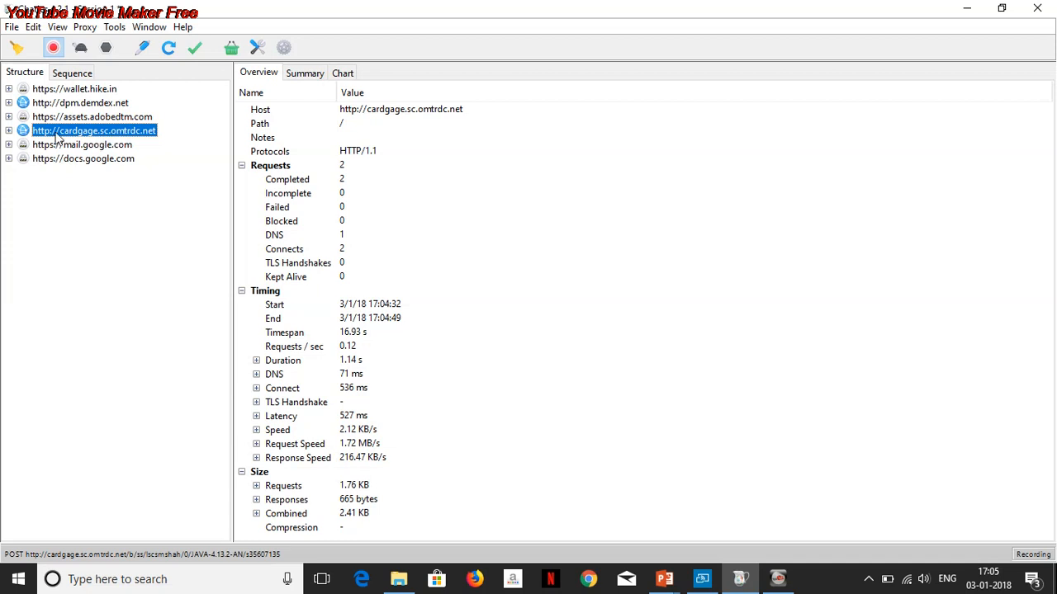
click(84, 79)
drag(48, 200, 35, 201)
click(81, 203)
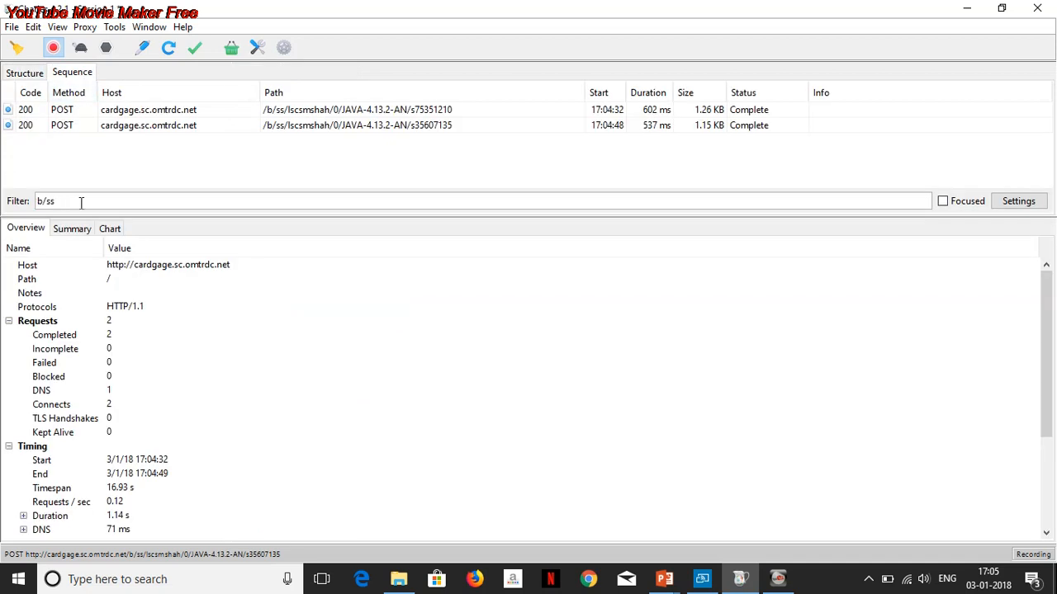
- Open the first POST request and view its form contents
click(160, 114)
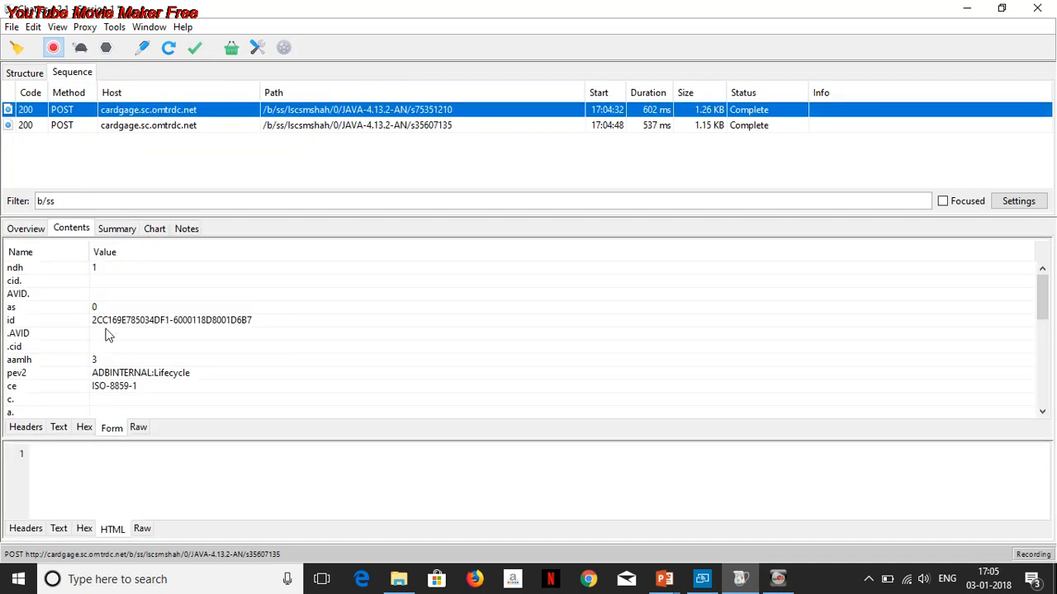
click(37, 231)
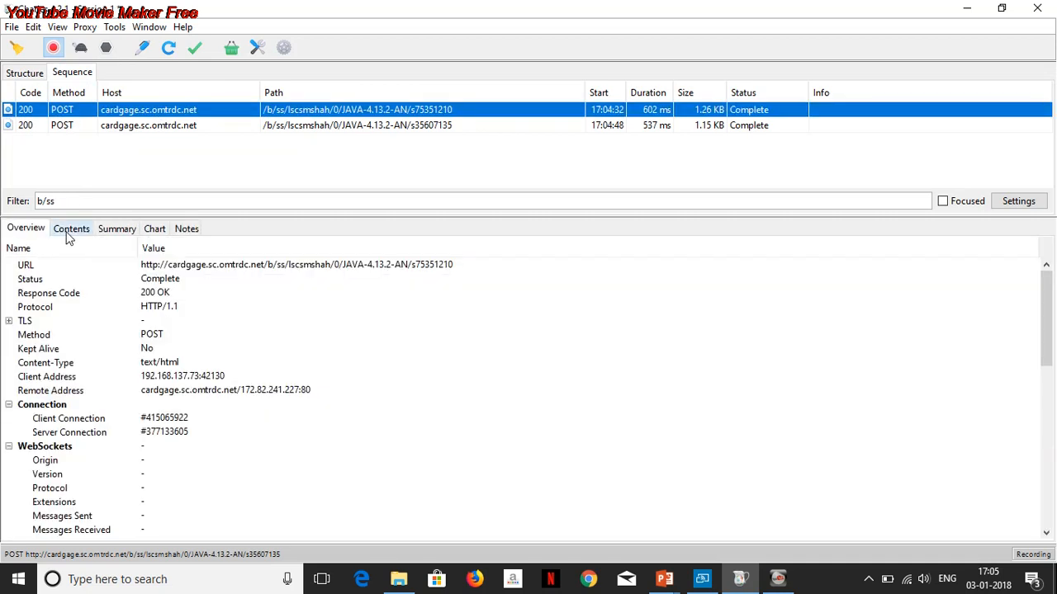
click(70, 232)
click(141, 361)
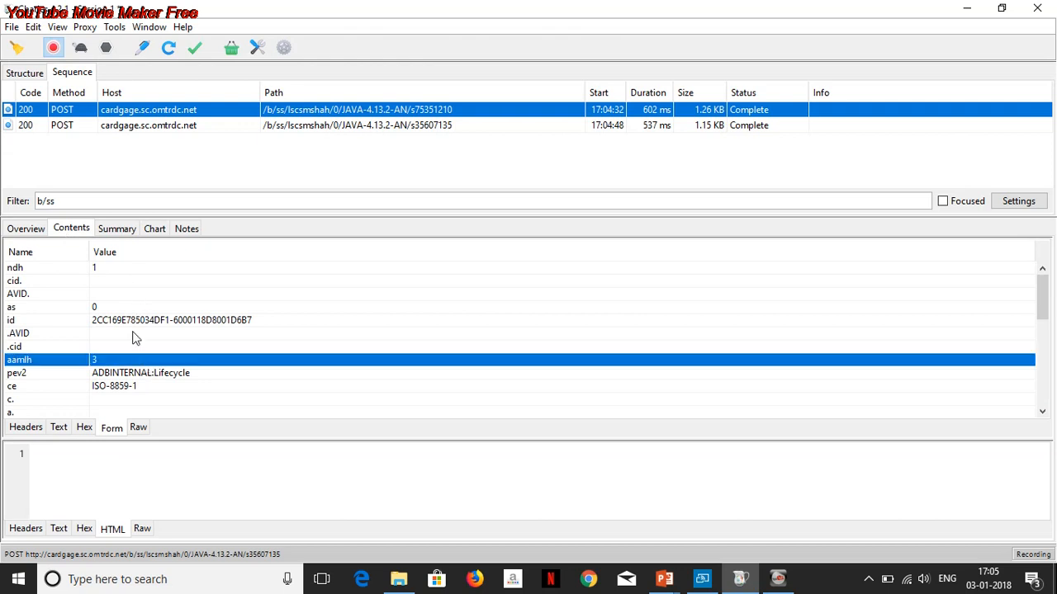
- Scroll through the request's form fields to examine the device and app parameters
scroll(136, 338, down, 6)
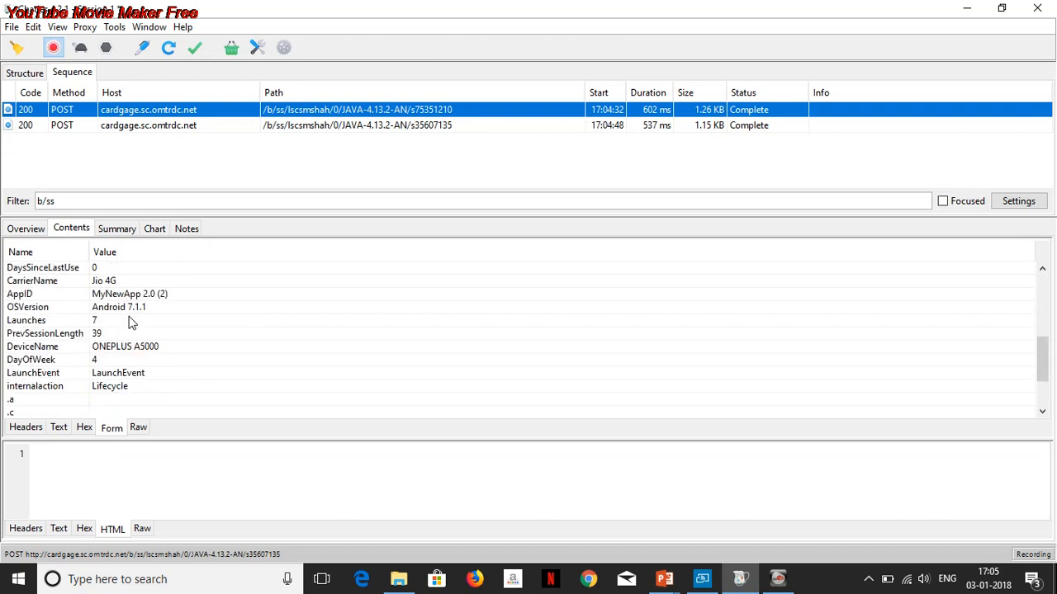
click(136, 348)
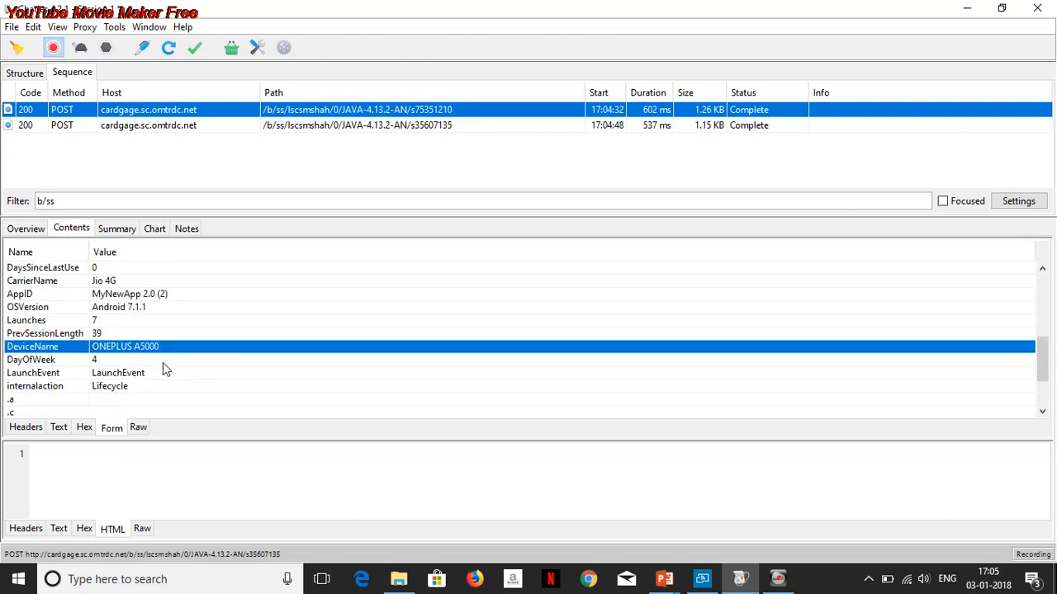
click(130, 388)
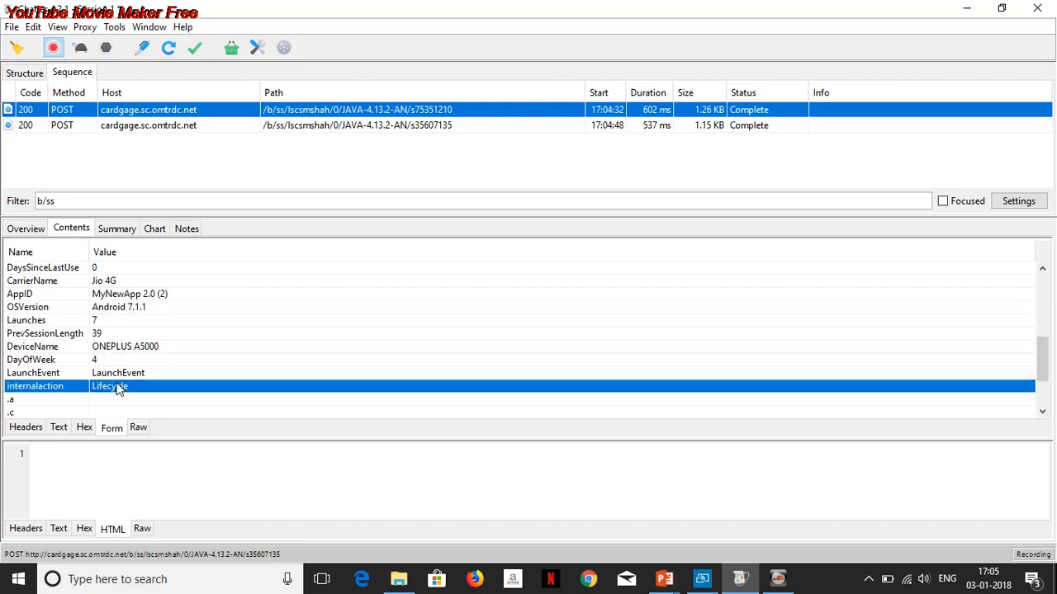
scroll(130, 346, up, 2)
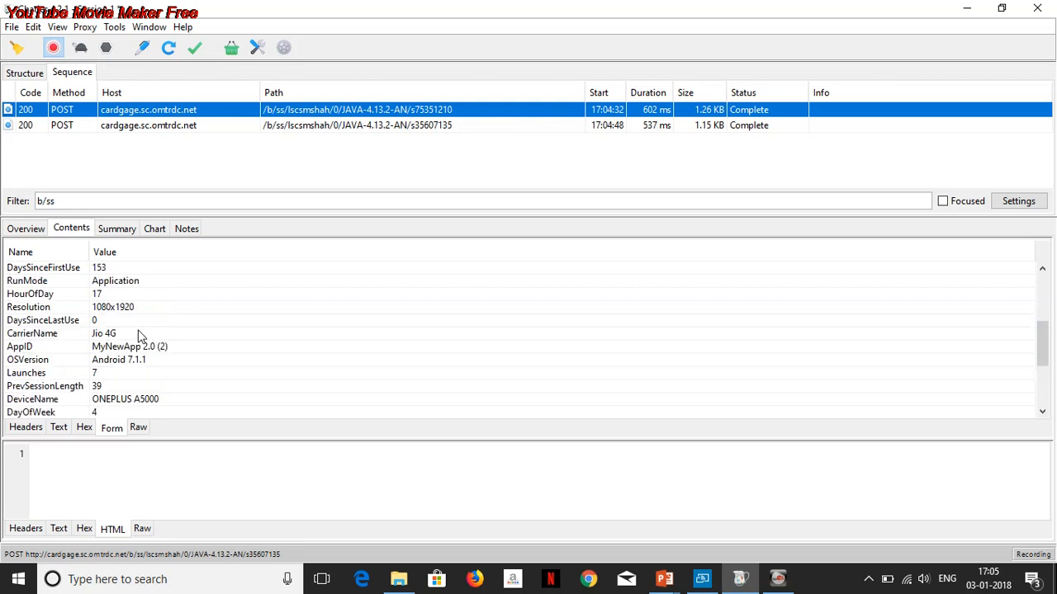
click(148, 351)
click(142, 363)
click(149, 349)
scroll(143, 330, up, 3)
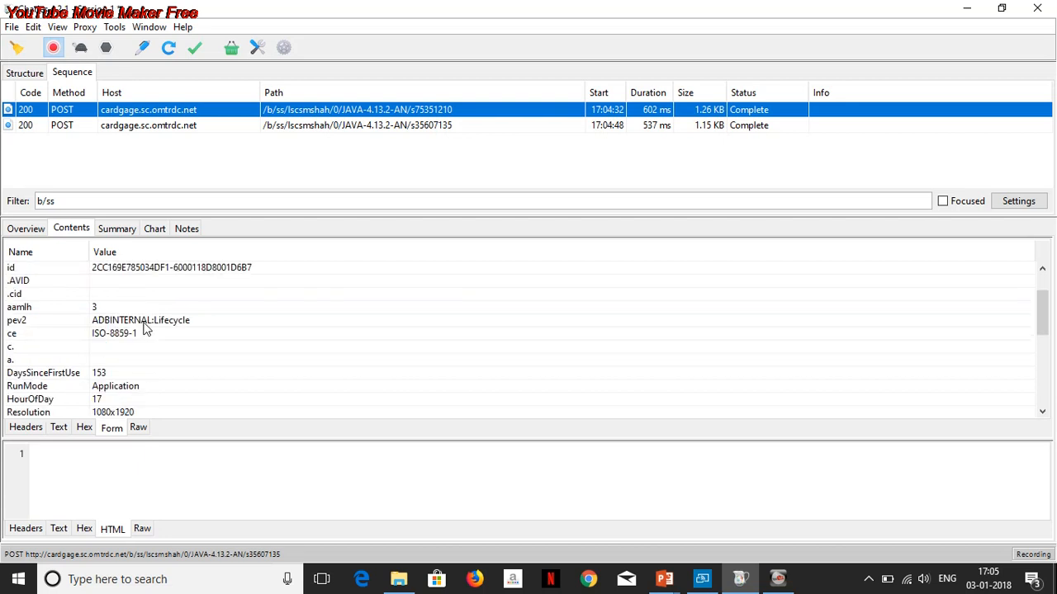
scroll(144, 329, up, 1)
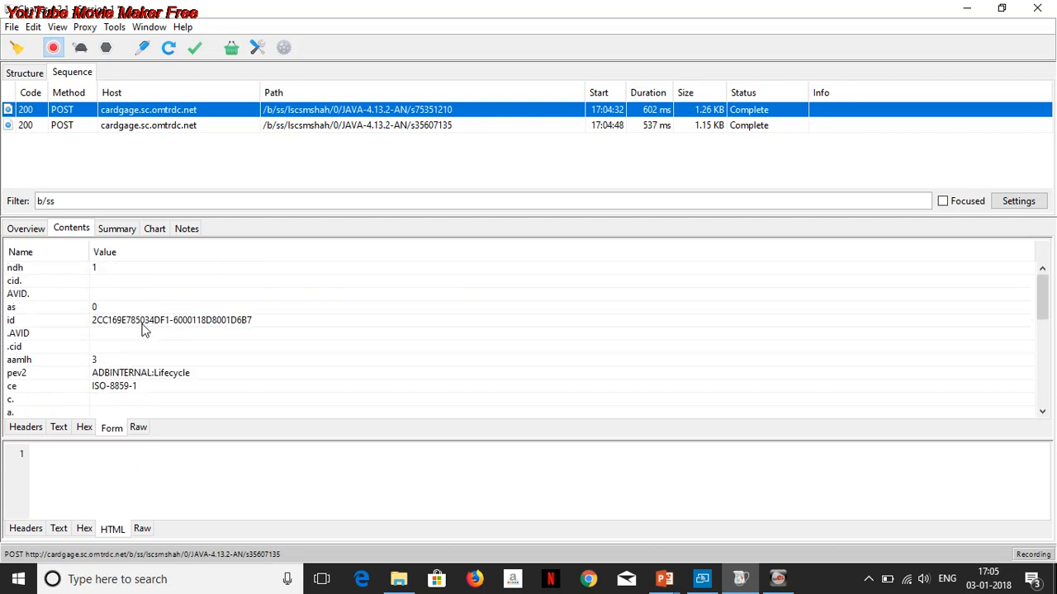
- Scroll further through the POST request's form fields and select the pageName and mid parameters
scroll(143, 331, down, 1)
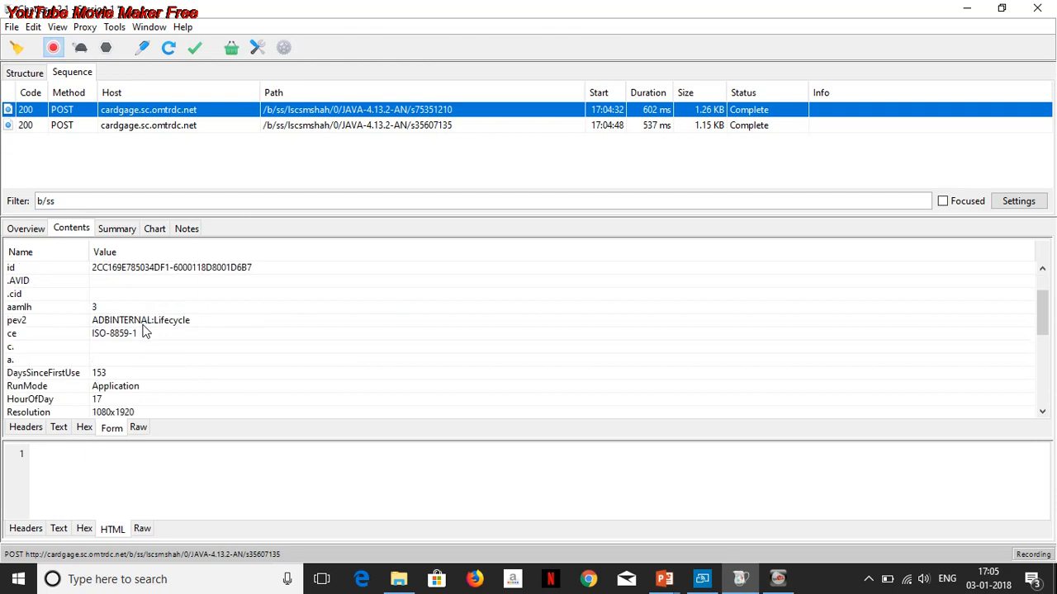
scroll(143, 331, down, 4)
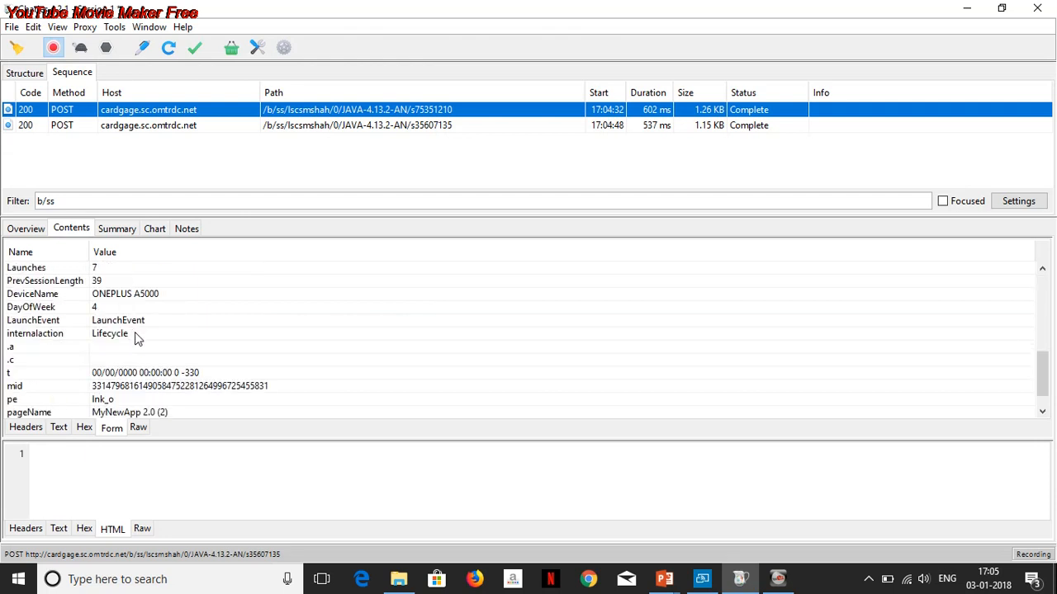
scroll(137, 339, down, 1)
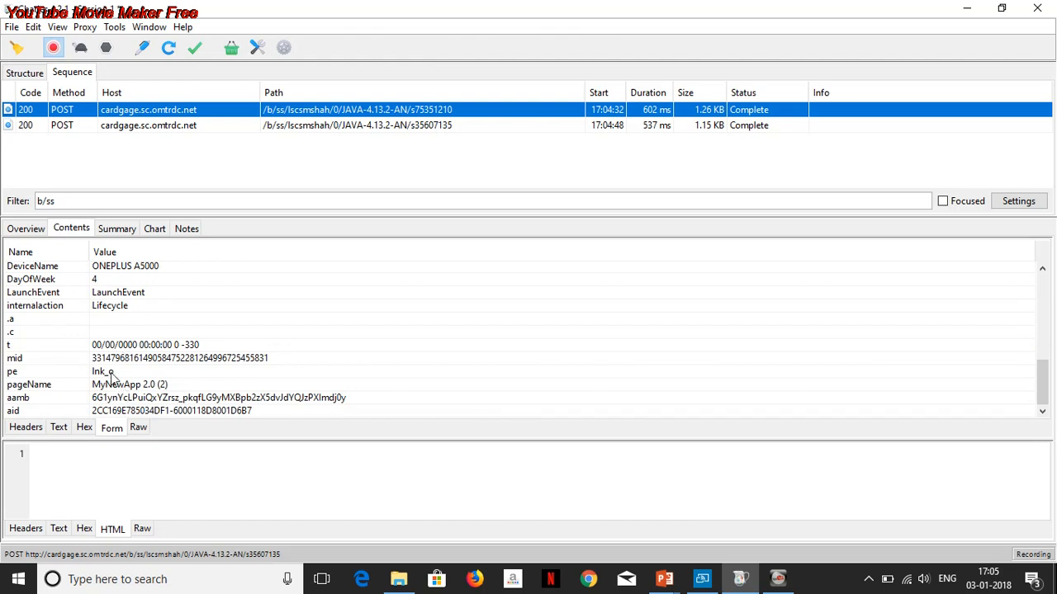
click(145, 387)
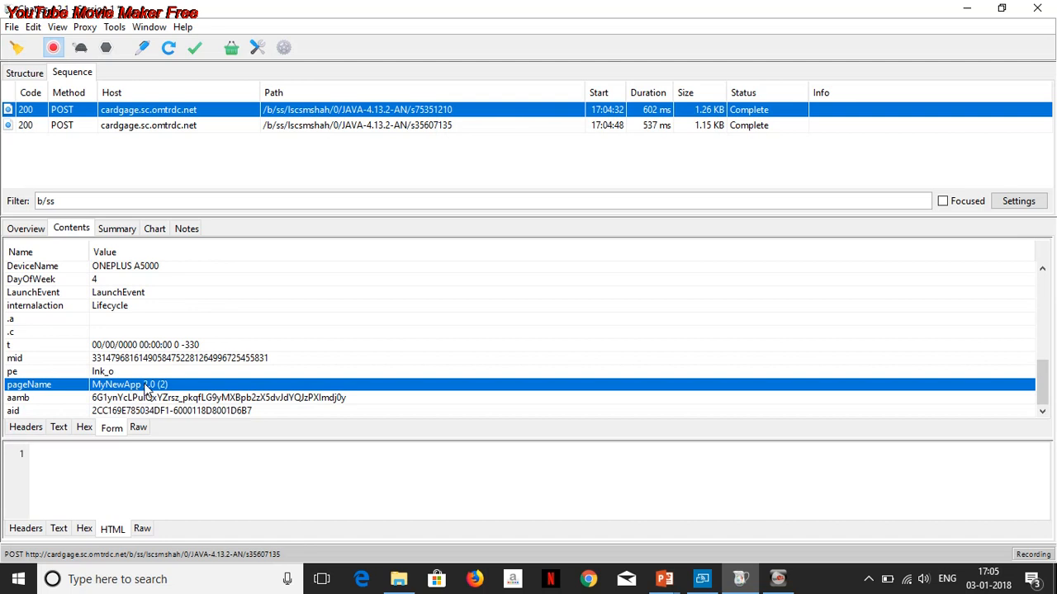
click(136, 362)
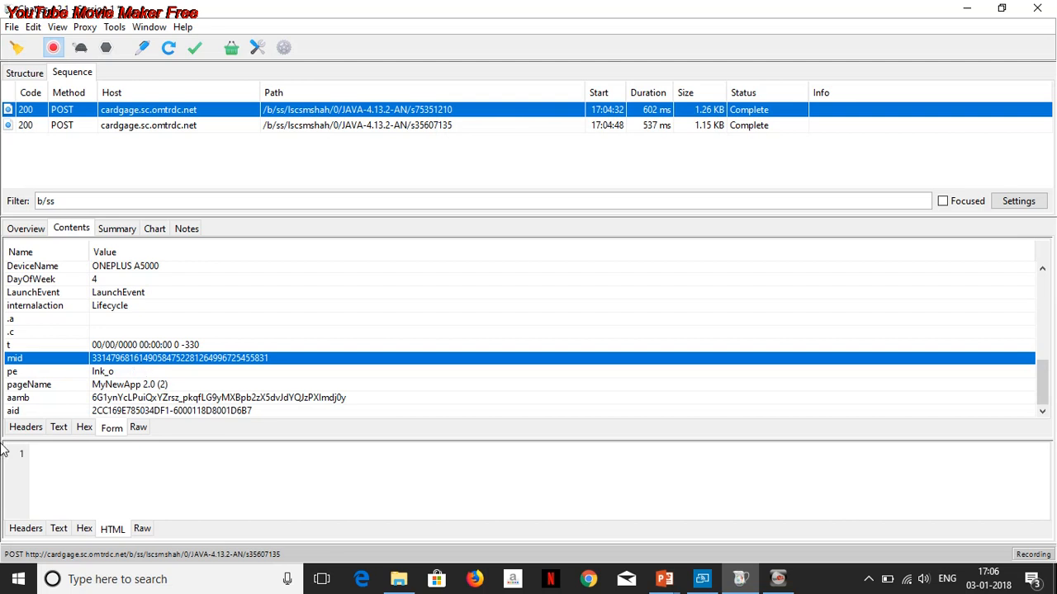
- Clear the current Charles session and return to the Structure view
click(38, 234)
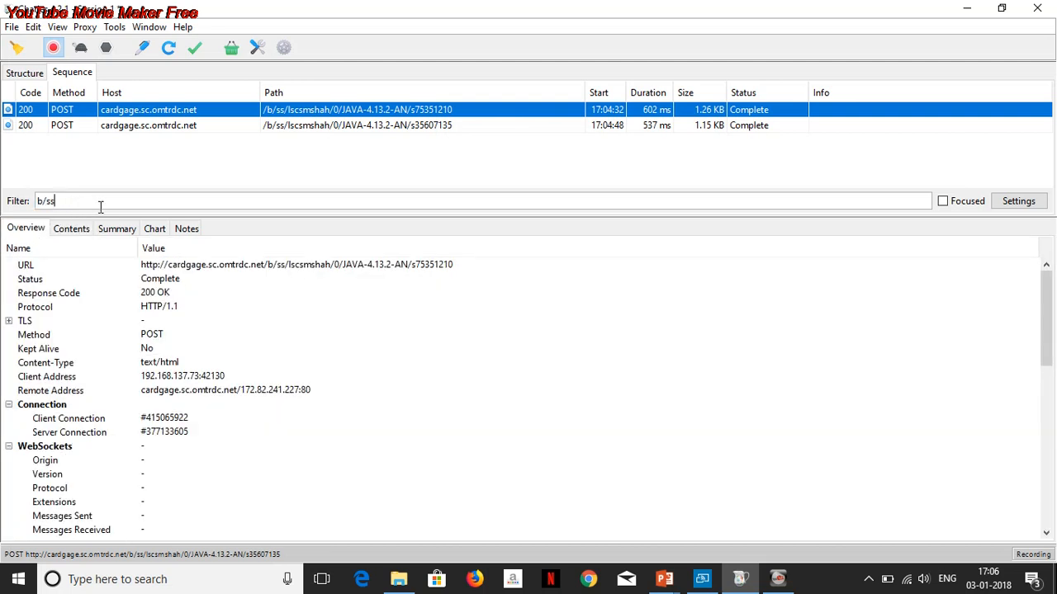
click(18, 49)
click(30, 75)
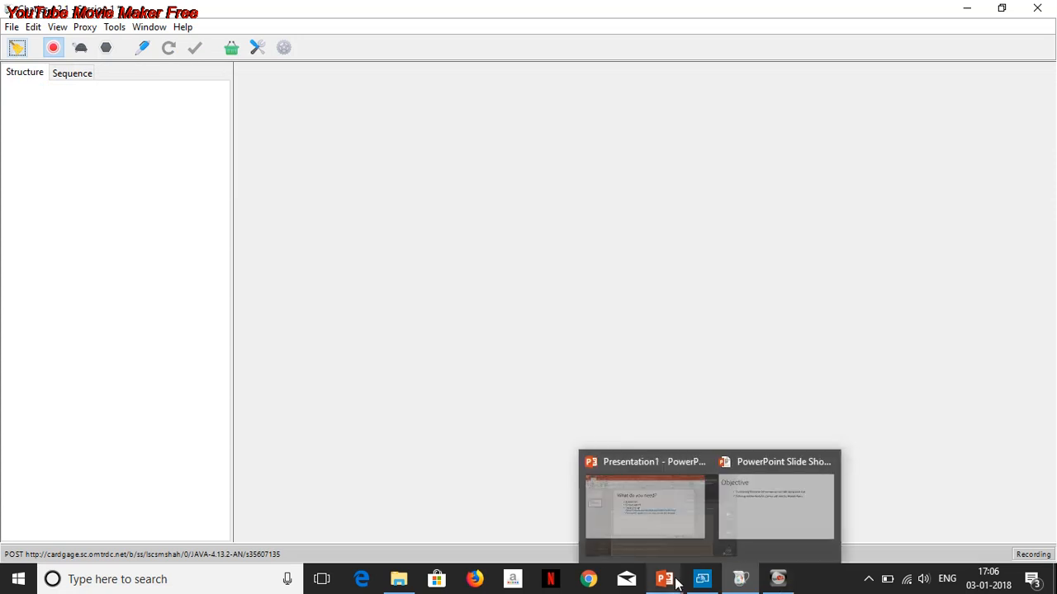
- Switch to the phone mirror with Flipkart open, return to Charles and select the flipkart.d1.sc.omtrdc.net host
click(701, 583)
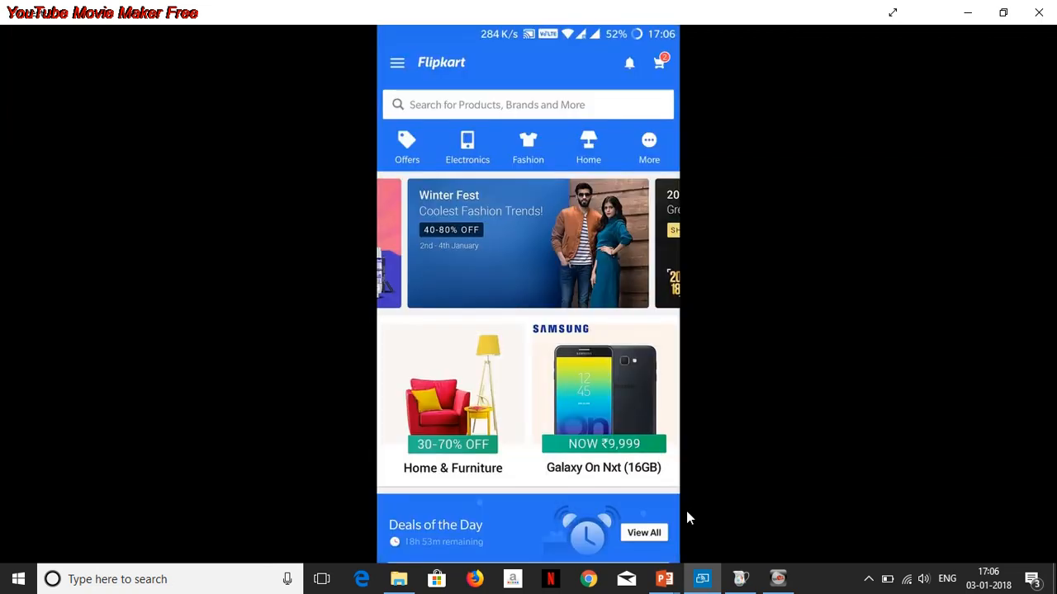
click(966, 12)
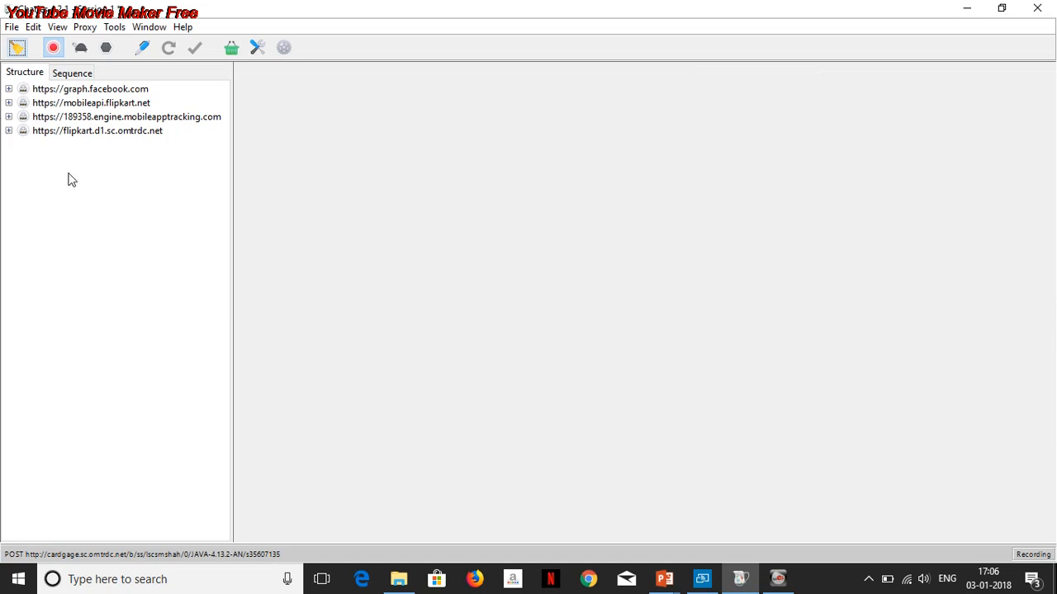
click(83, 134)
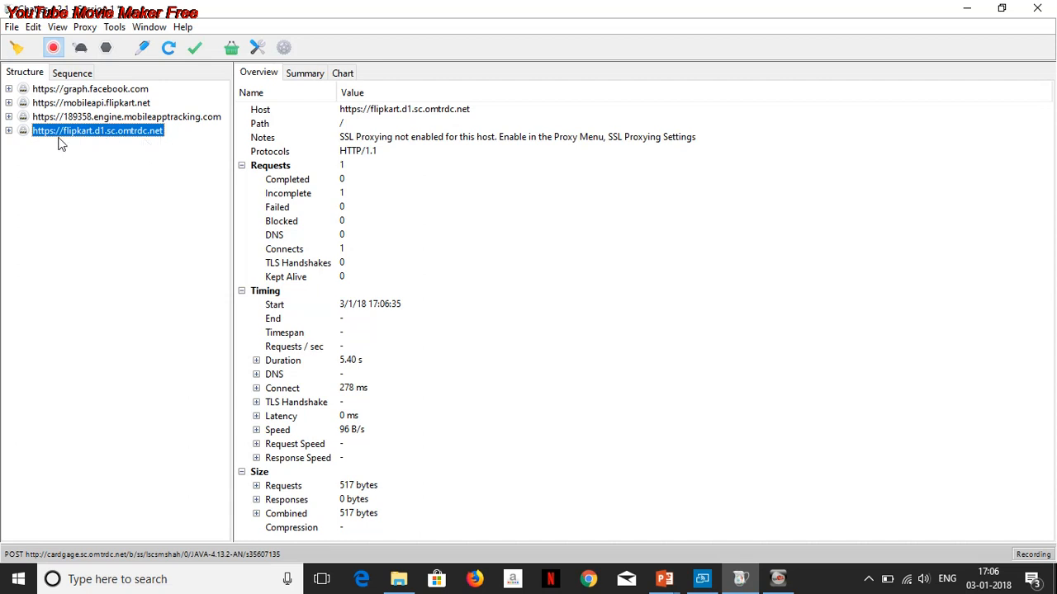
- Switch to the Sequence view and clear the b/ss filter so all requests are listed
click(9, 130)
click(77, 76)
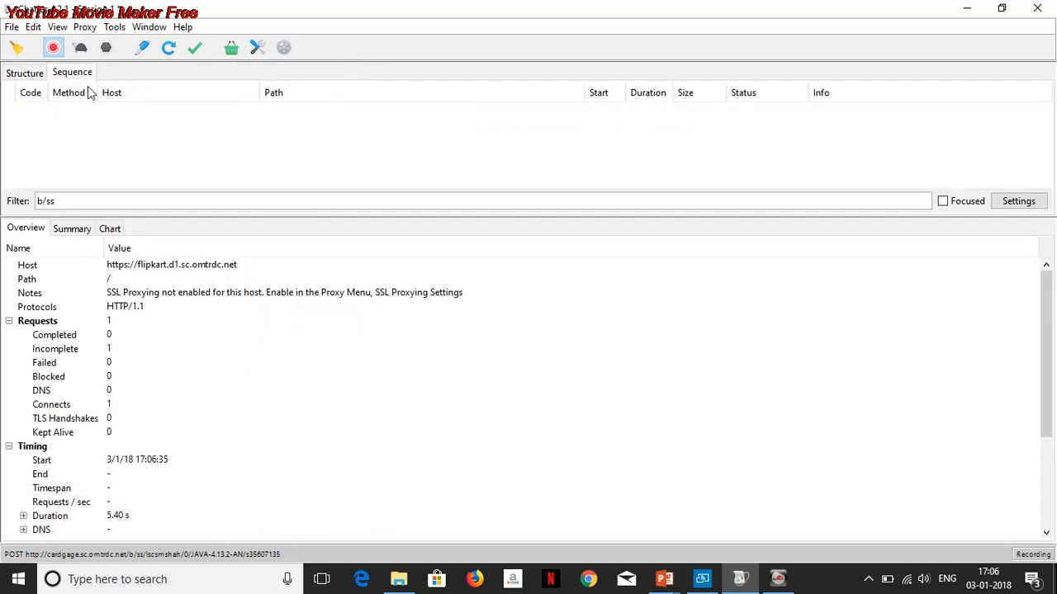
double_click(77, 201)
key(BackSpace)
key(BackSpace)
key(BackSpace)
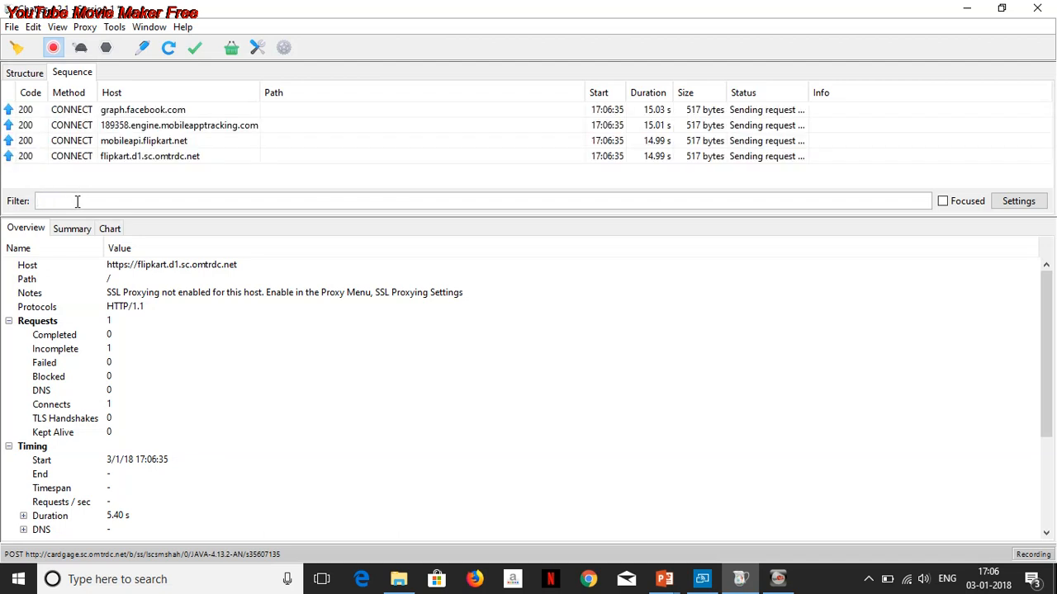
- Select the flipkart.d1.sc.omtrdc.net connection and scroll through its overview details
click(165, 159)
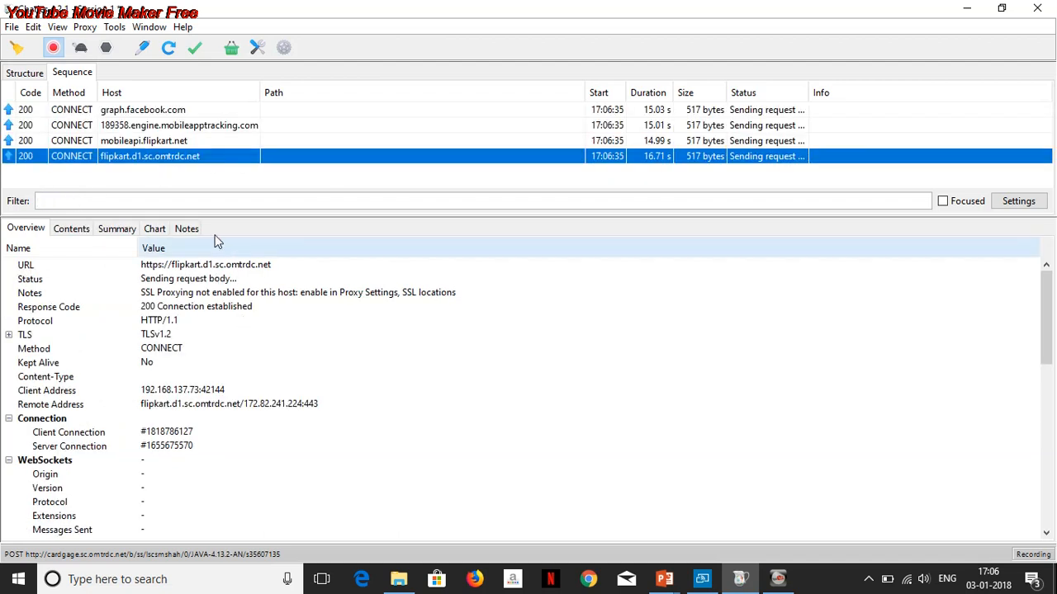
scroll(190, 341, down, 4)
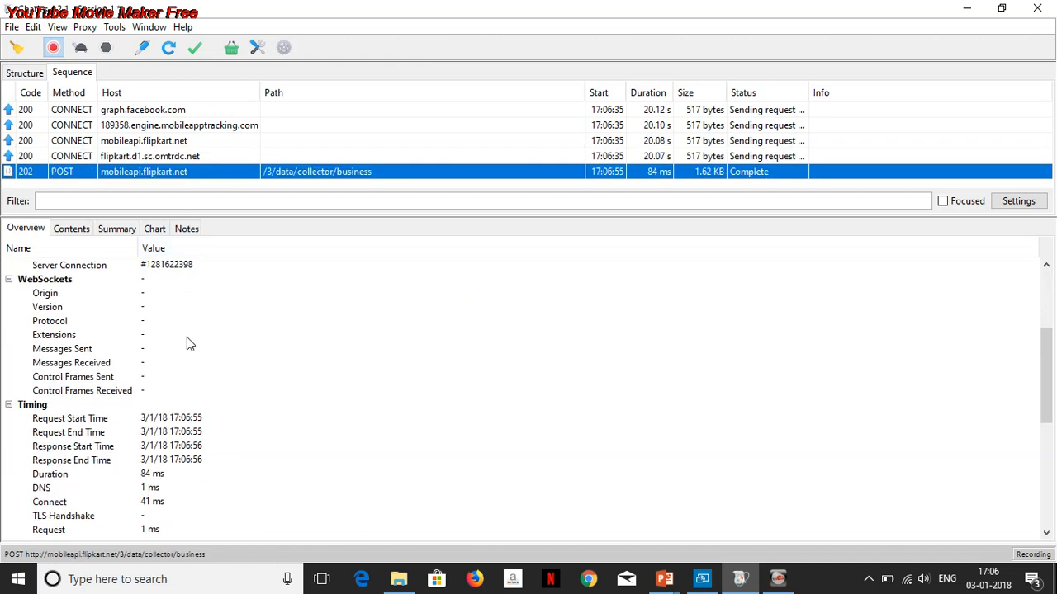
scroll(186, 337, down, 3)
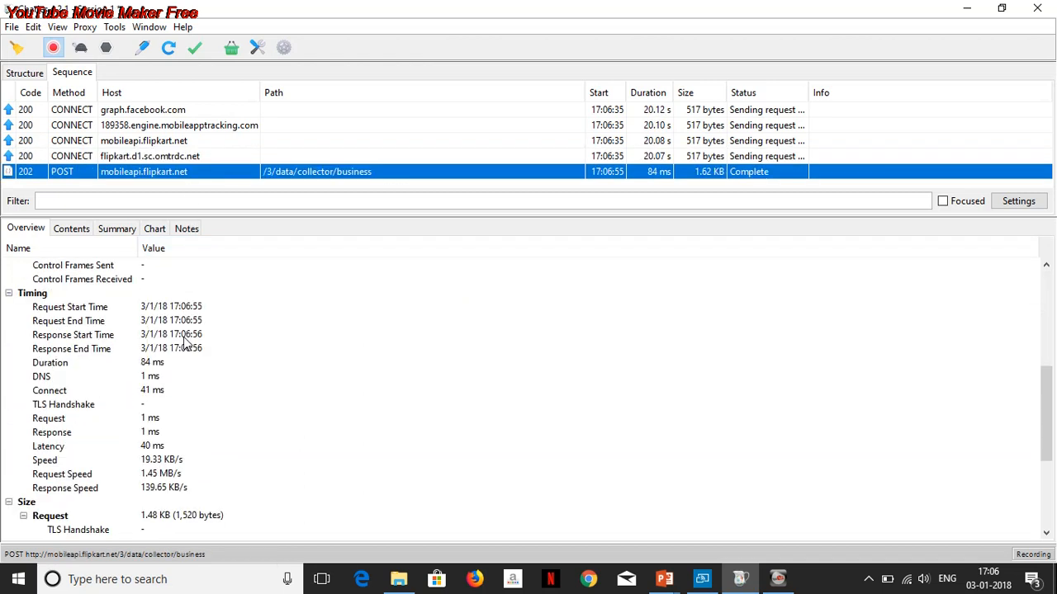
- Examine the mobileapi.flipkart.net POST request's JSON contents and headers
click(70, 229)
scroll(116, 348, down, 2)
scroll(116, 348, up, 2)
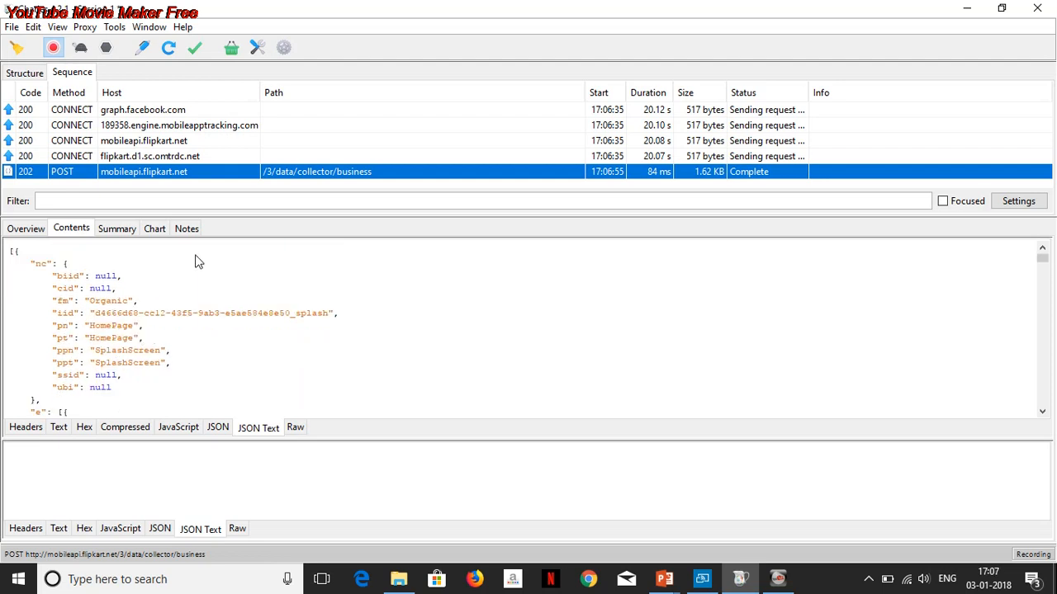
scroll(168, 345, down, 8)
scroll(167, 345, down, 6)
click(35, 429)
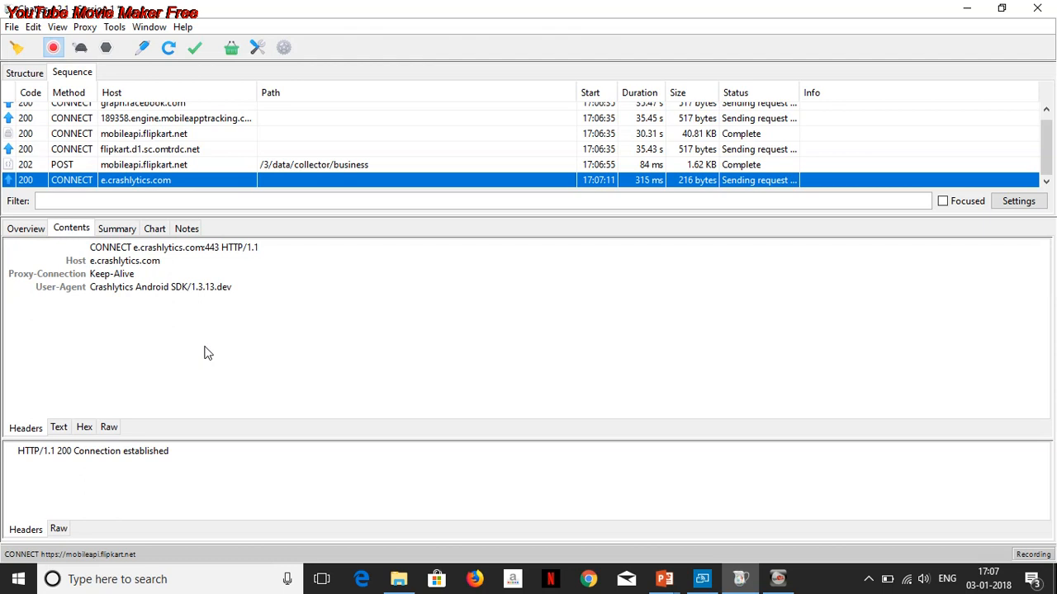
- Inspect the flipkart.d1.sc.omtrdc.net CONNECT entry's contents and overview, selecting its URL
click(154, 137)
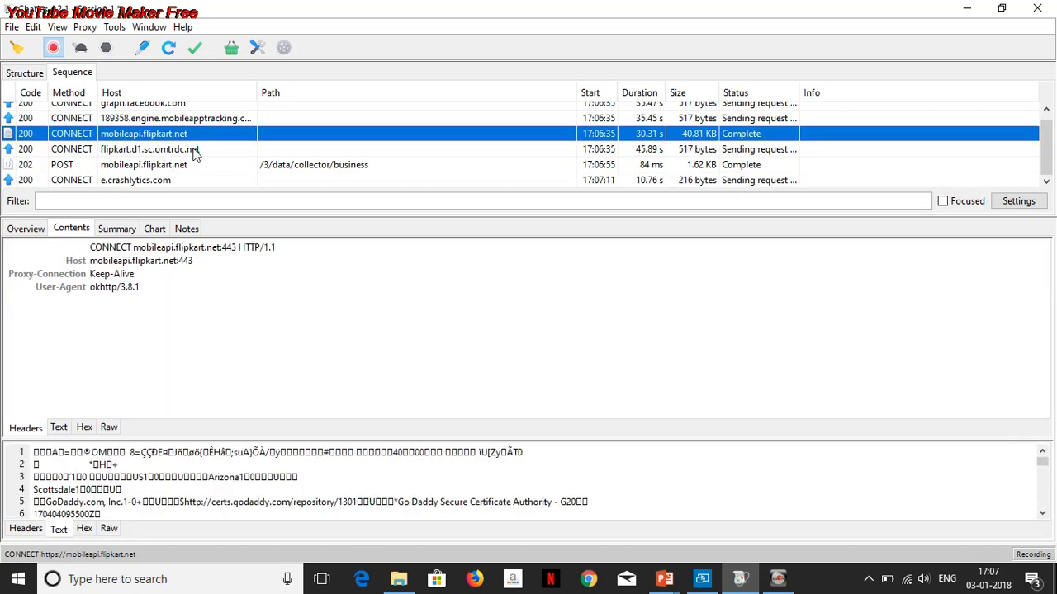
click(195, 150)
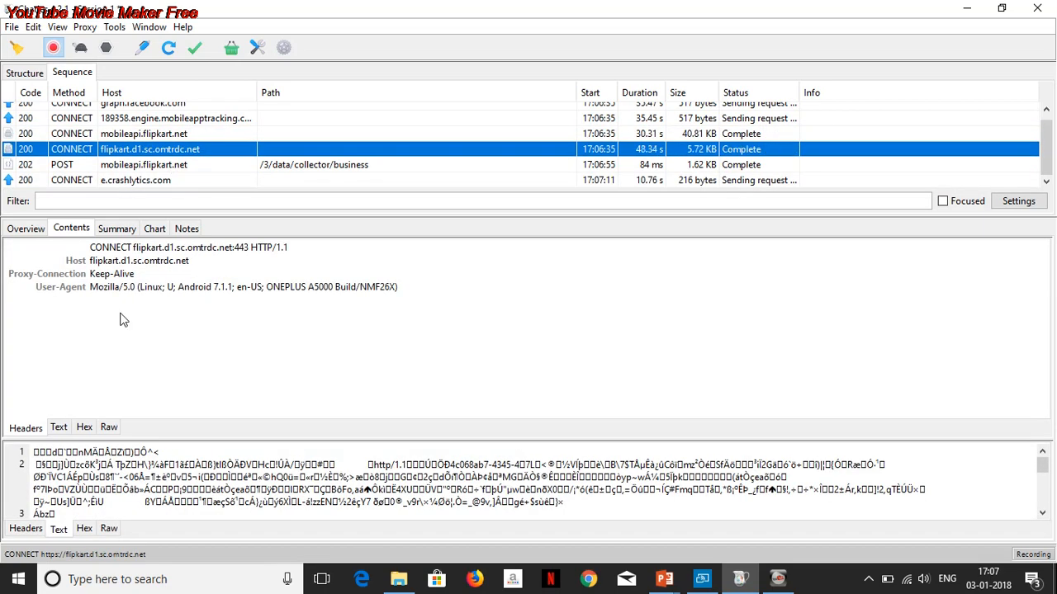
click(34, 231)
scroll(165, 357, down, 4)
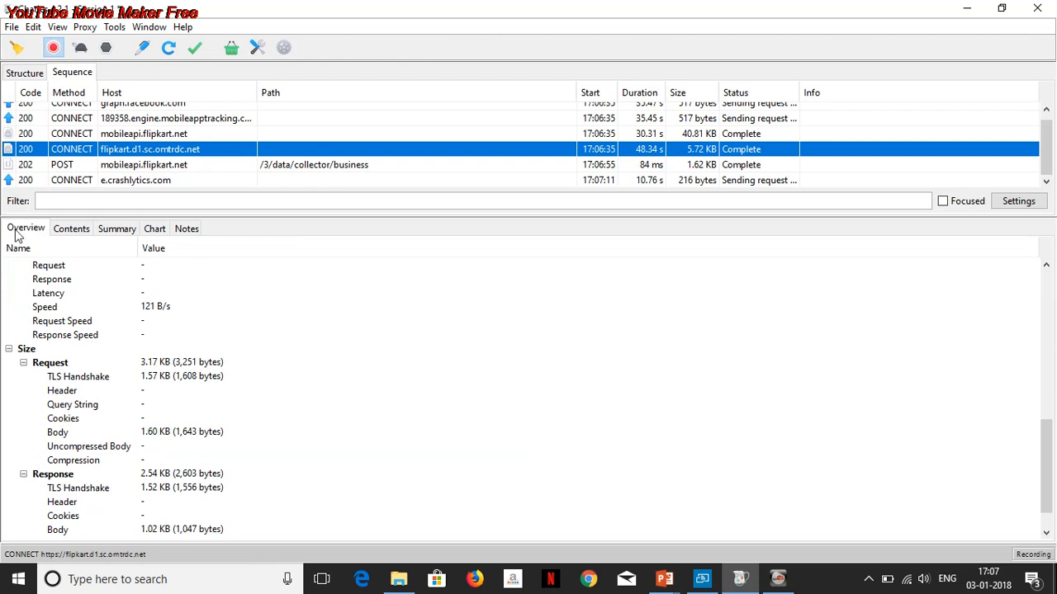
scroll(142, 302, up, 5)
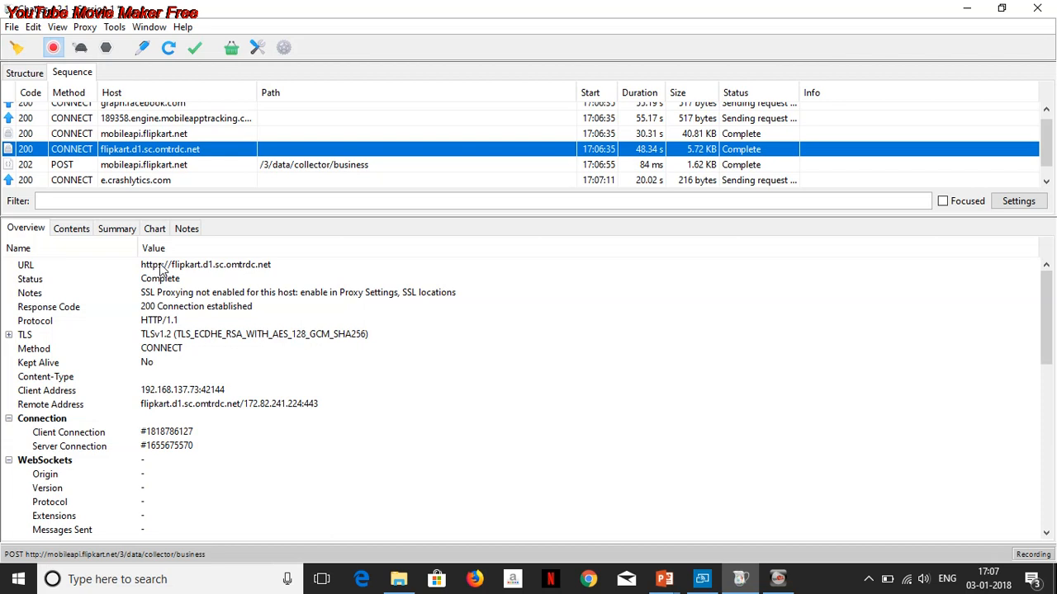
click(165, 266)
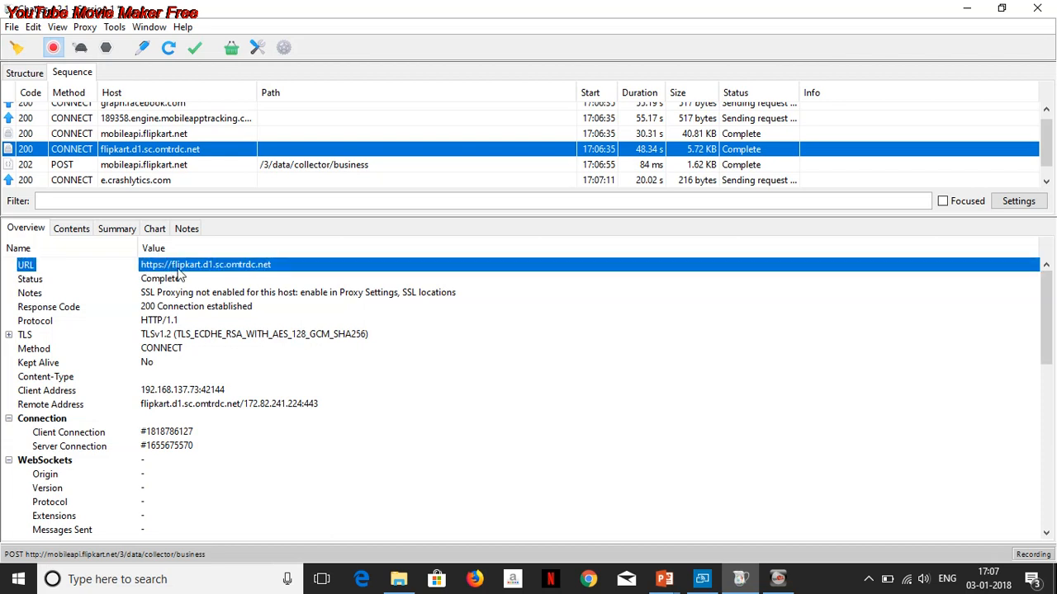